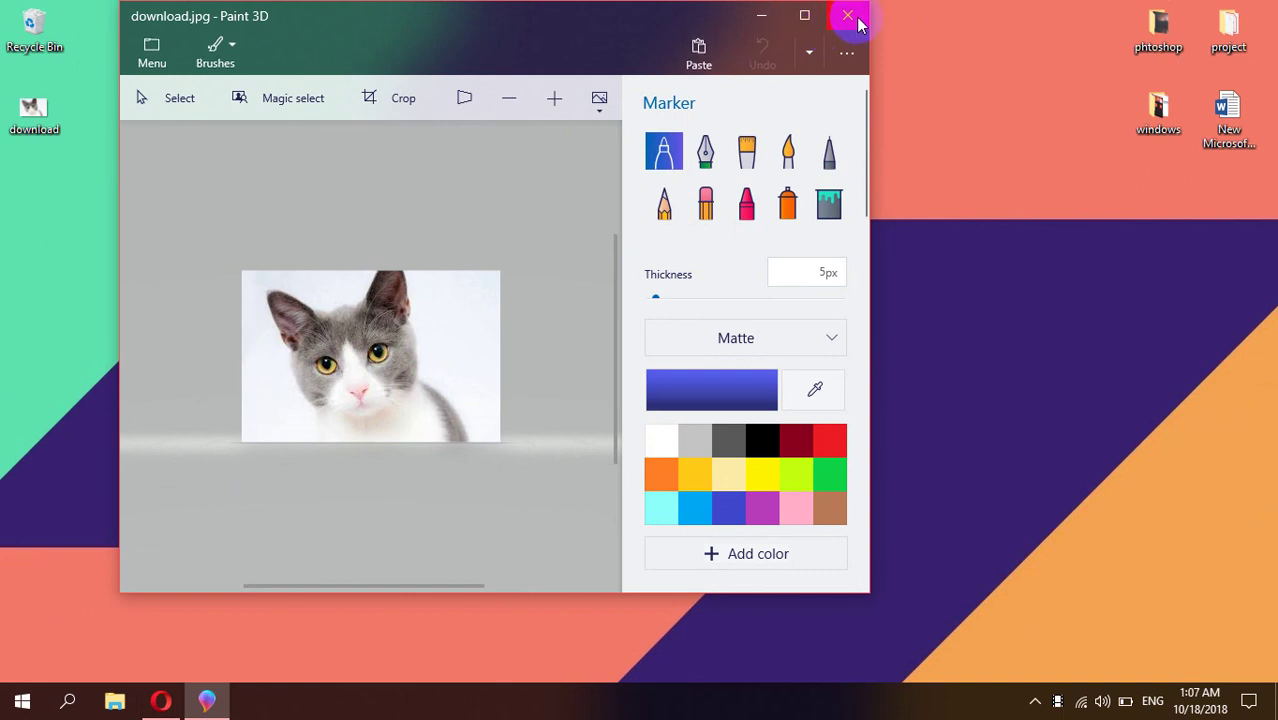
- Close the Paint 3D window, search Windows for regedit and launch the Registry Editor
left_click(857, 22)
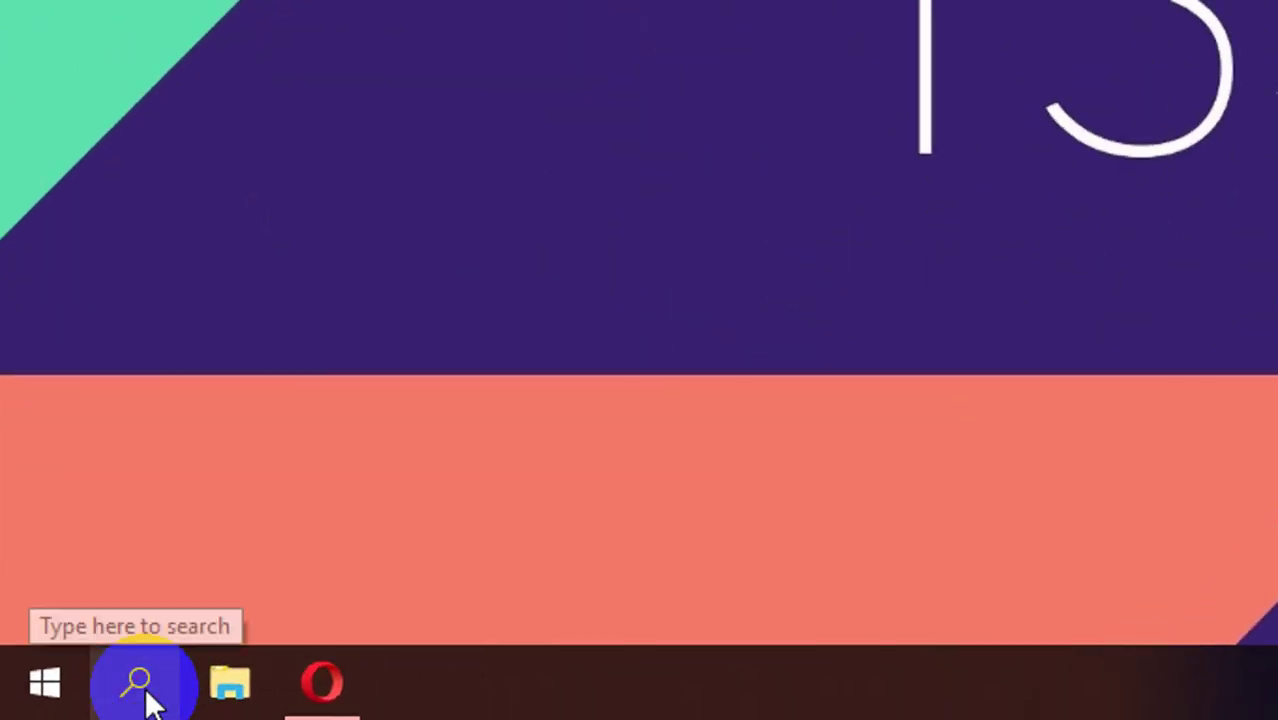
left_click(69, 695)
type("redg")
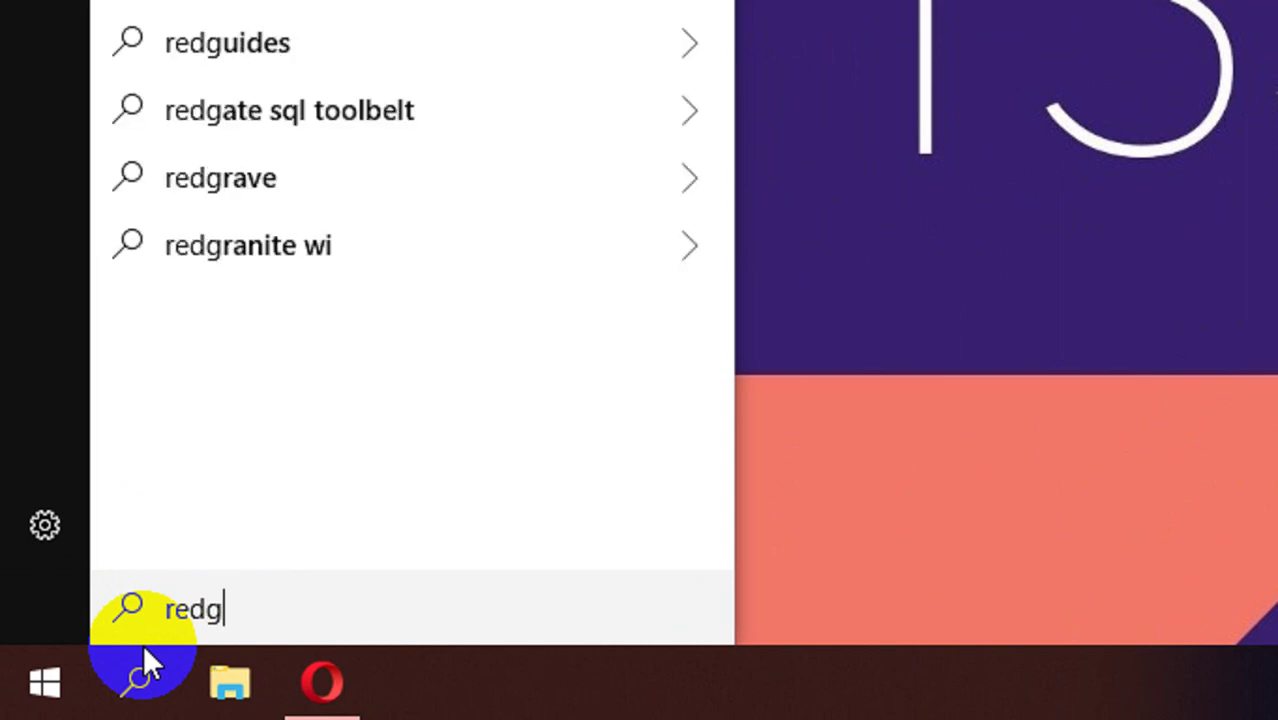
key("BackSpace")
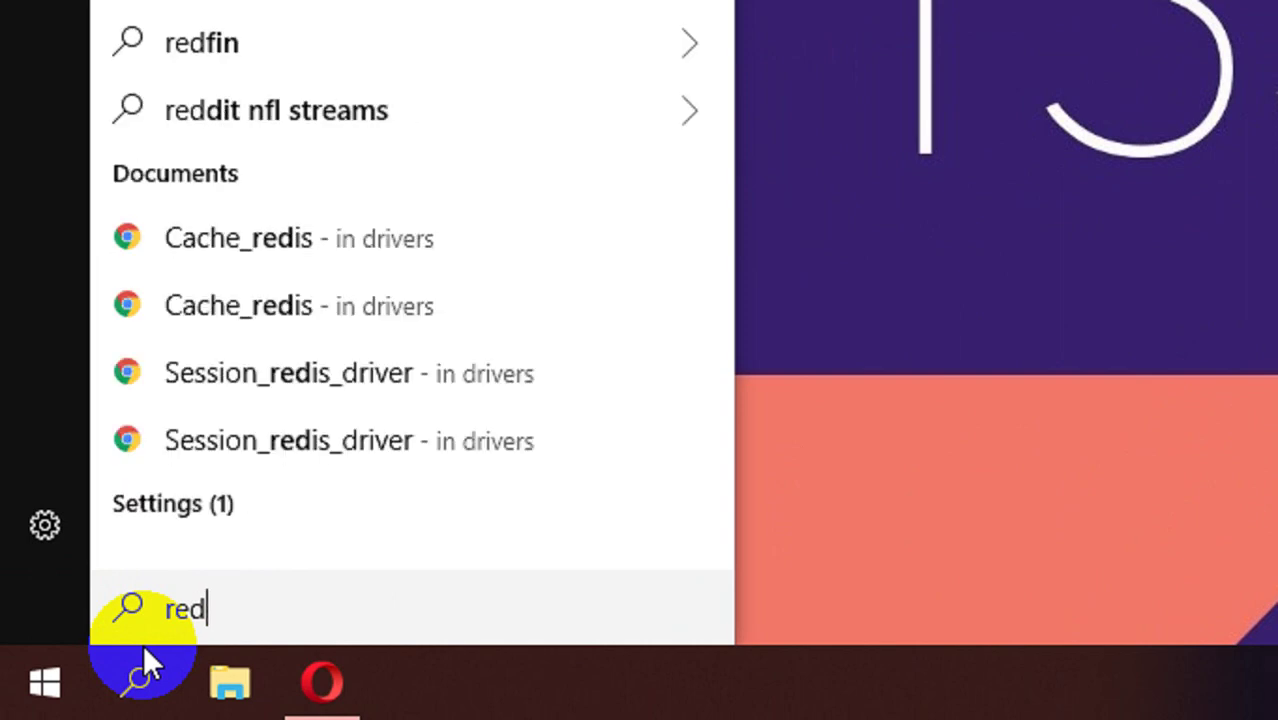
key("BackSpace")
type("gedit")
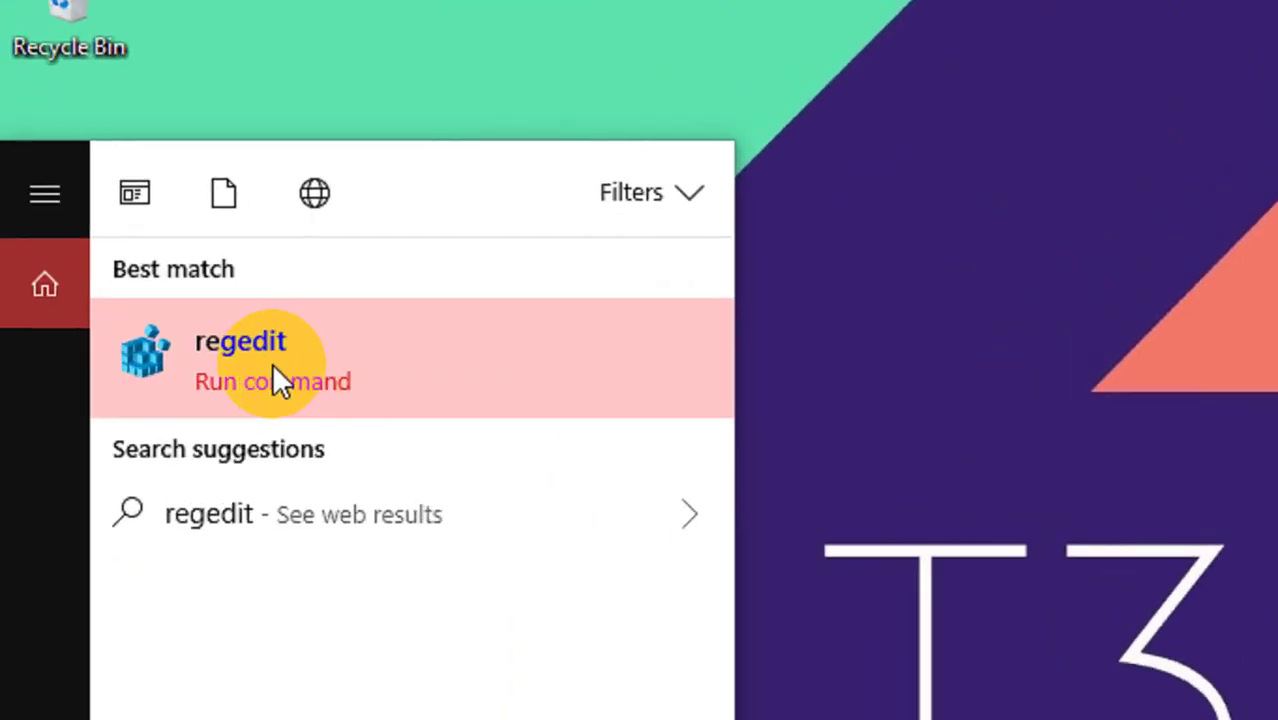
left_click(274, 363)
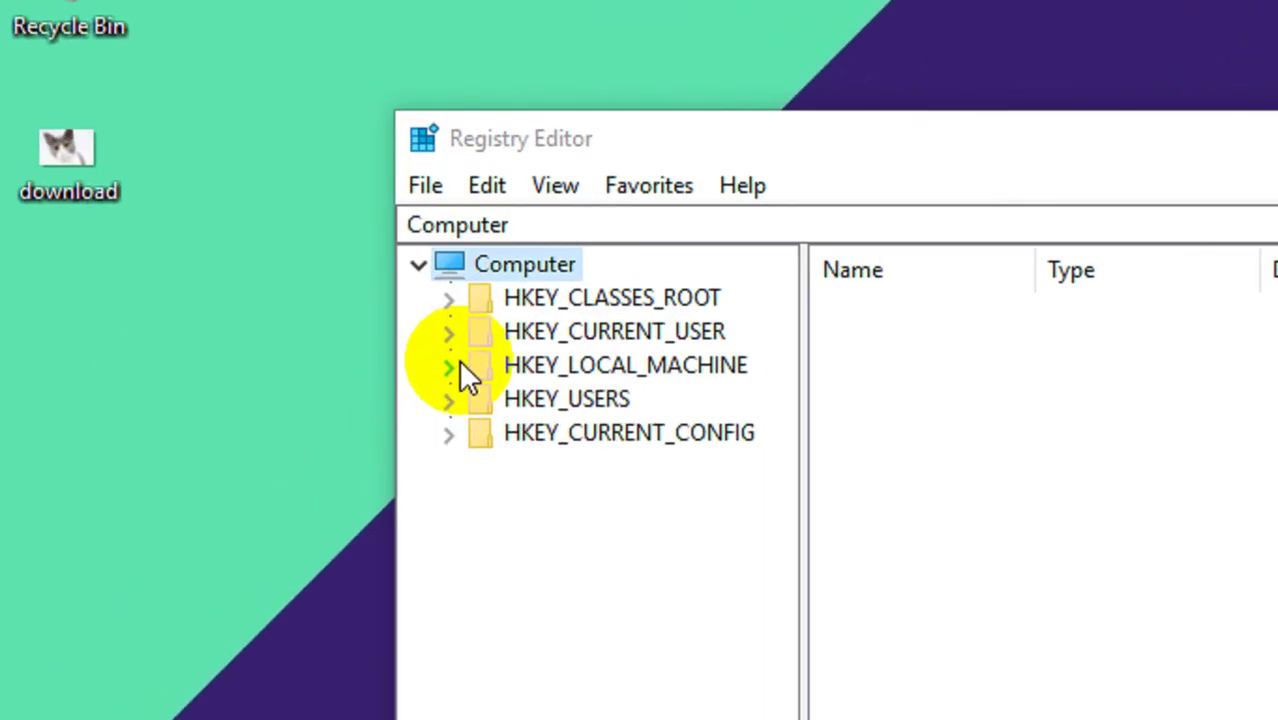
- Expand HKEY_LOCAL_MACHINE, SOFTWARE and Microsoft in the registry key tree
left_click(226, 216)
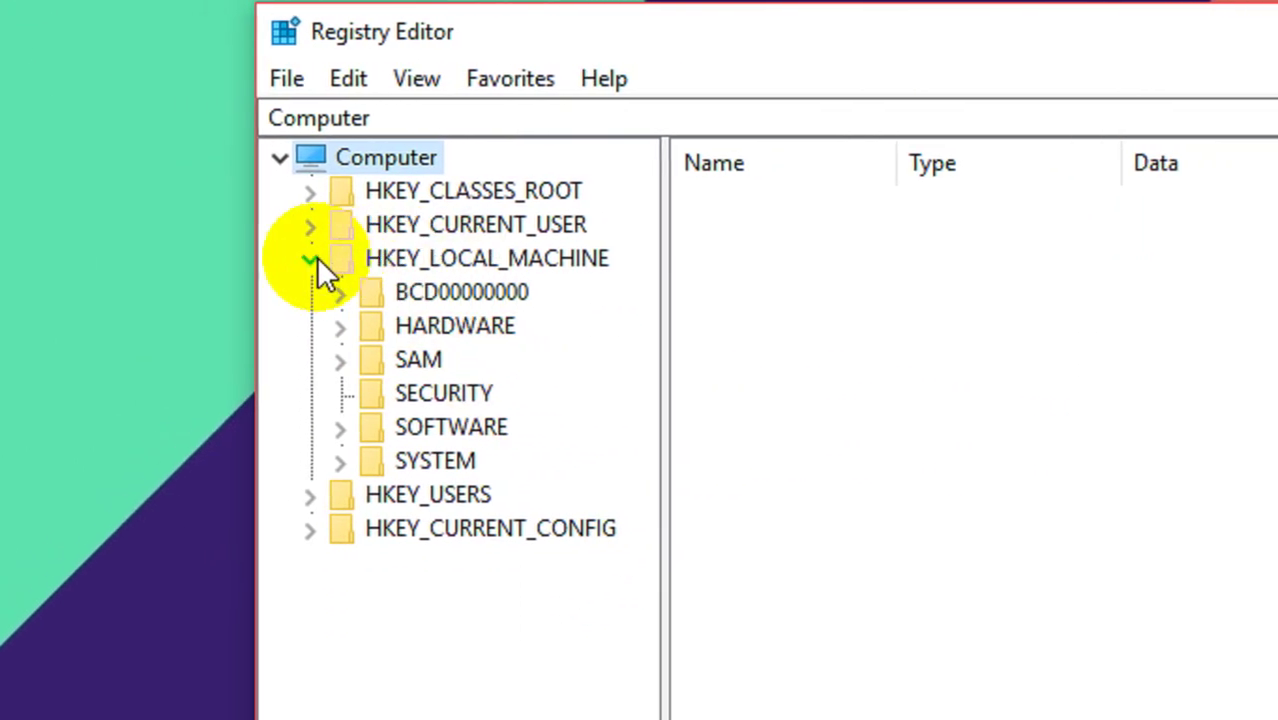
left_click(317, 257)
left_click(316, 262)
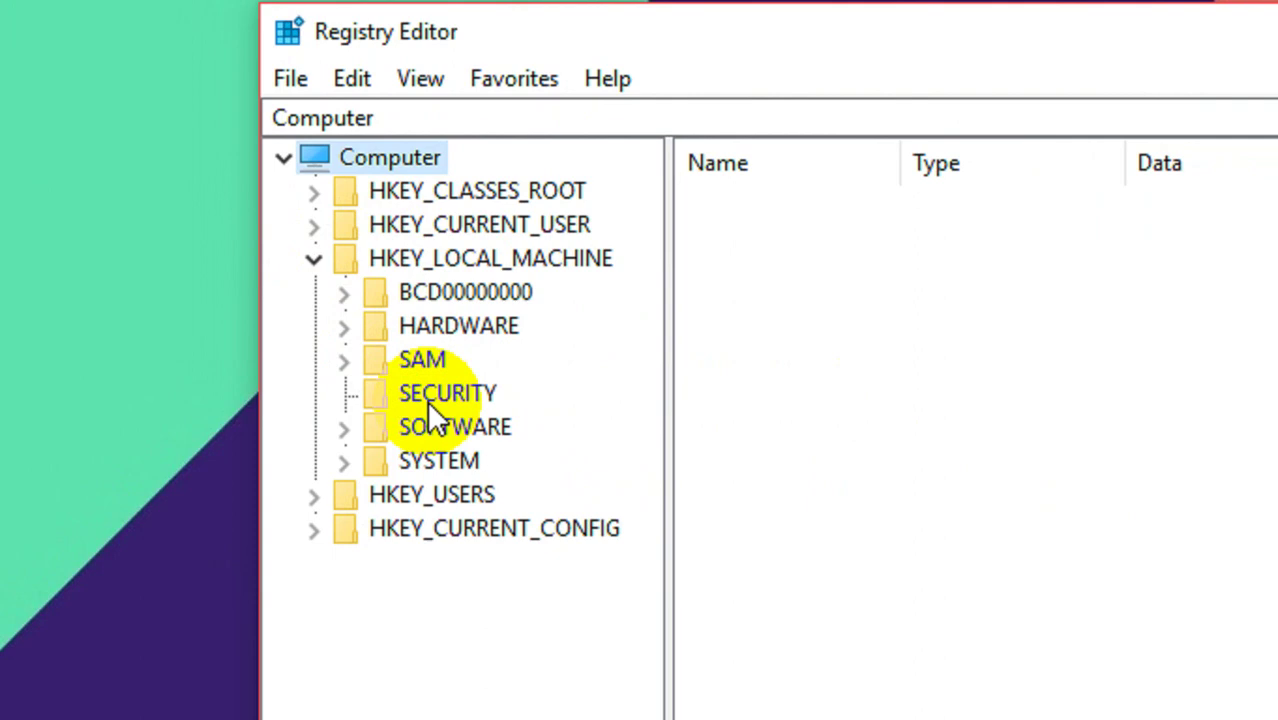
left_click(344, 425)
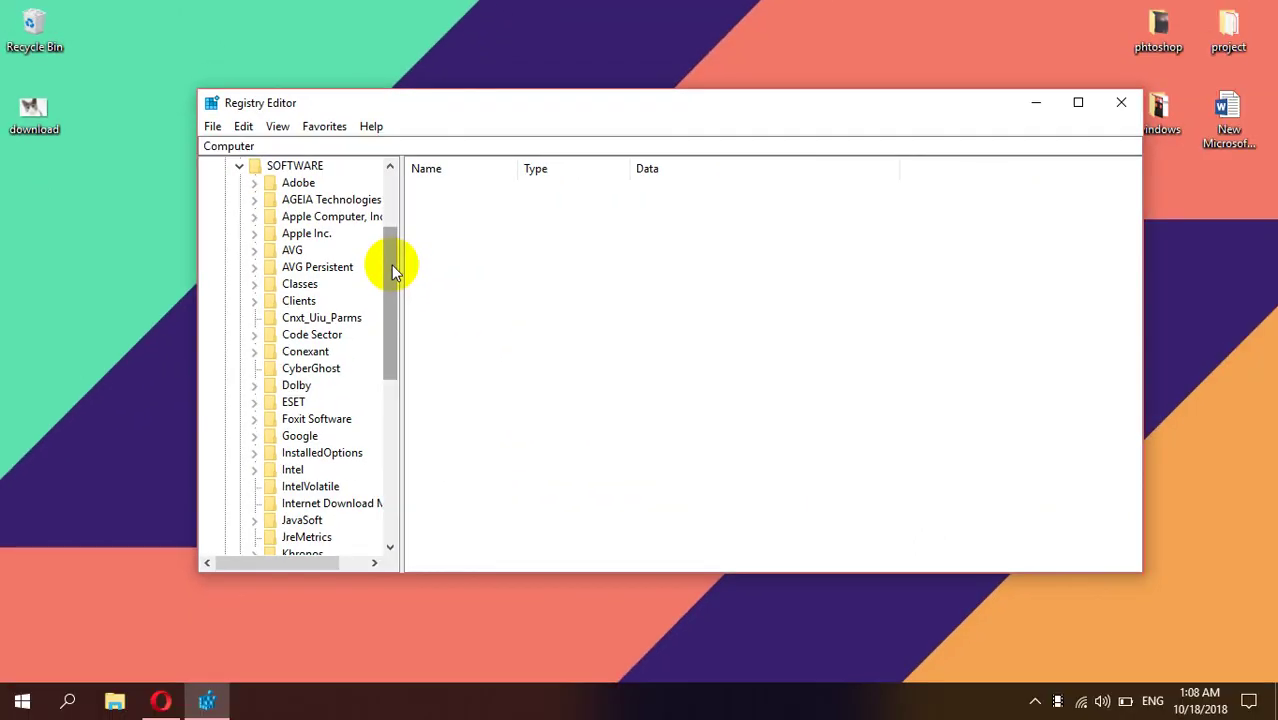
left_click_drag(648, 353, 652, 486)
left_click_drag(395, 330, 404, 380)
left_click(256, 335)
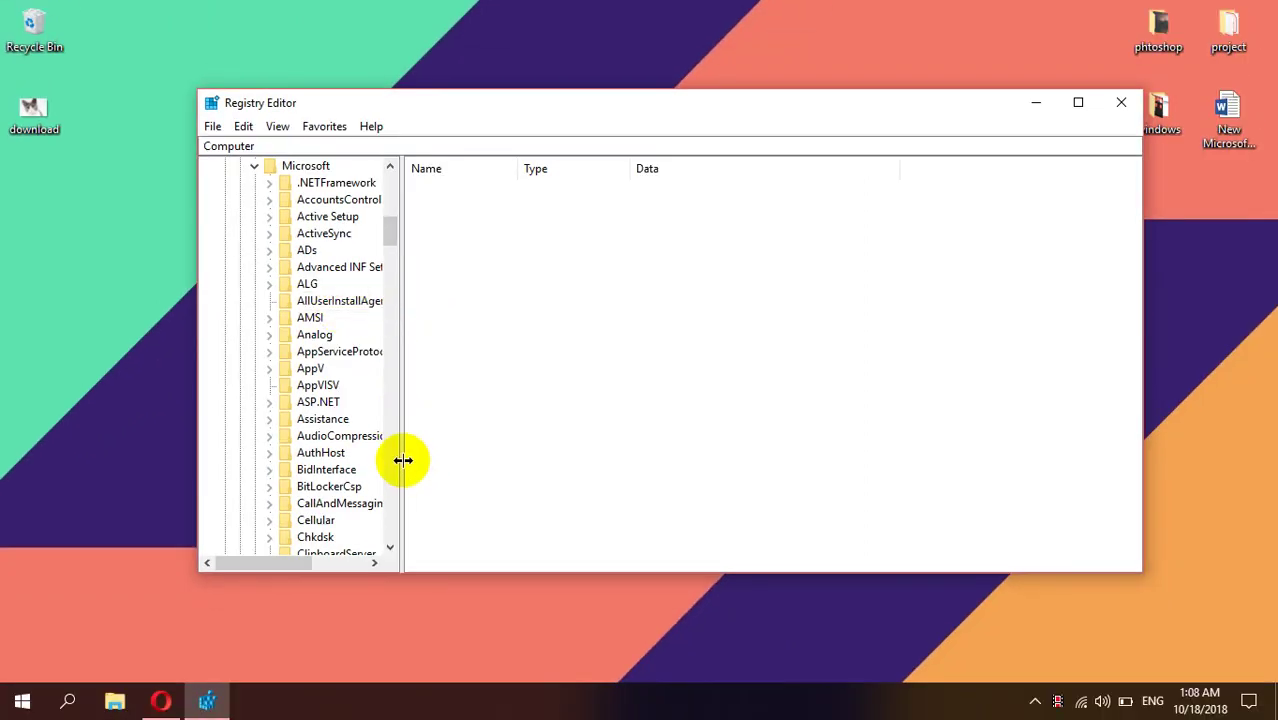
- Widen the key tree and expand the Windows key under HKEY_LOCAL_MACHINE\SOFTWARE\Microsoft
left_click_drag(403, 460, 531, 459)
scroll(463, 425, "down", 2)
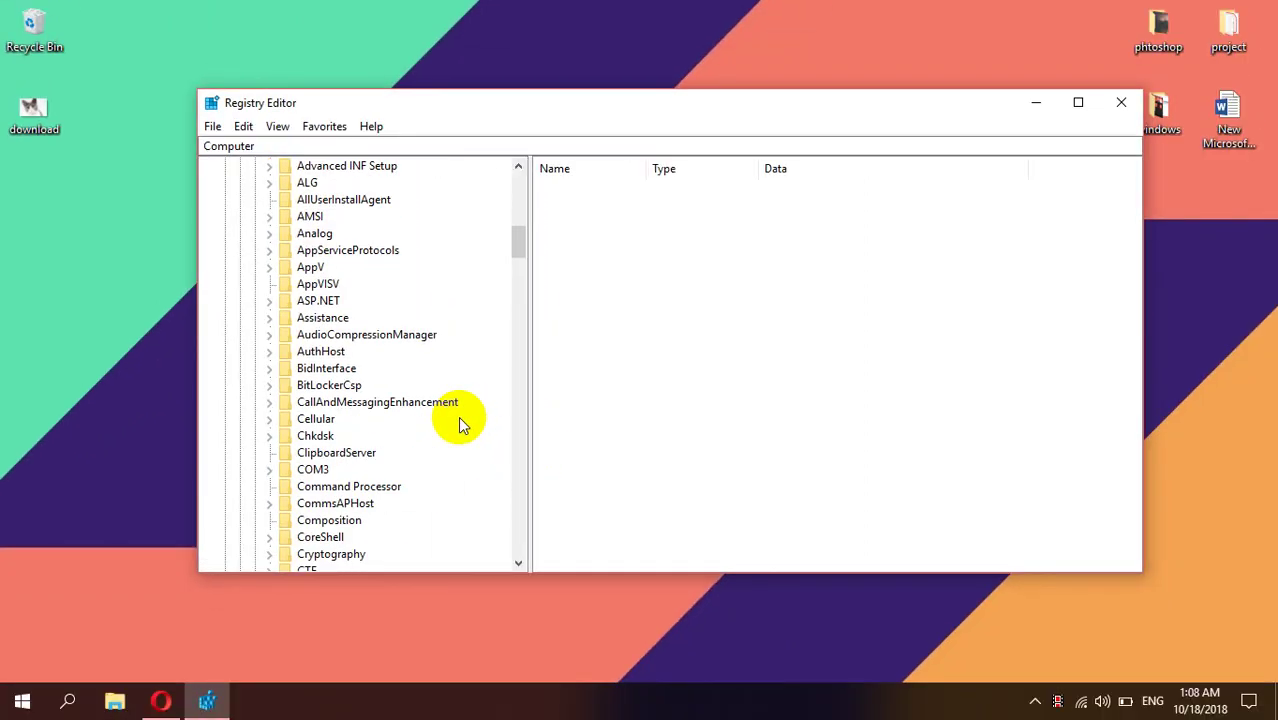
scroll(380, 400, "down", 4)
scroll(380, 400, "up", 6)
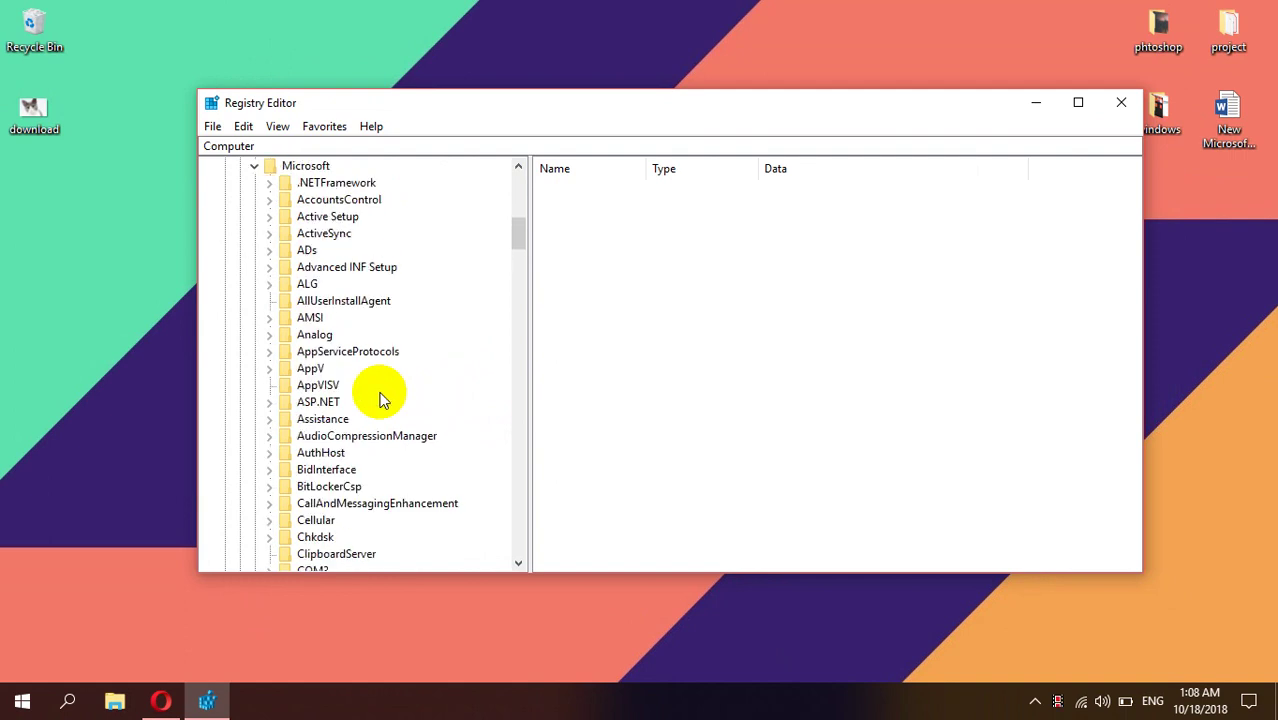
scroll(380, 400, "up", 1)
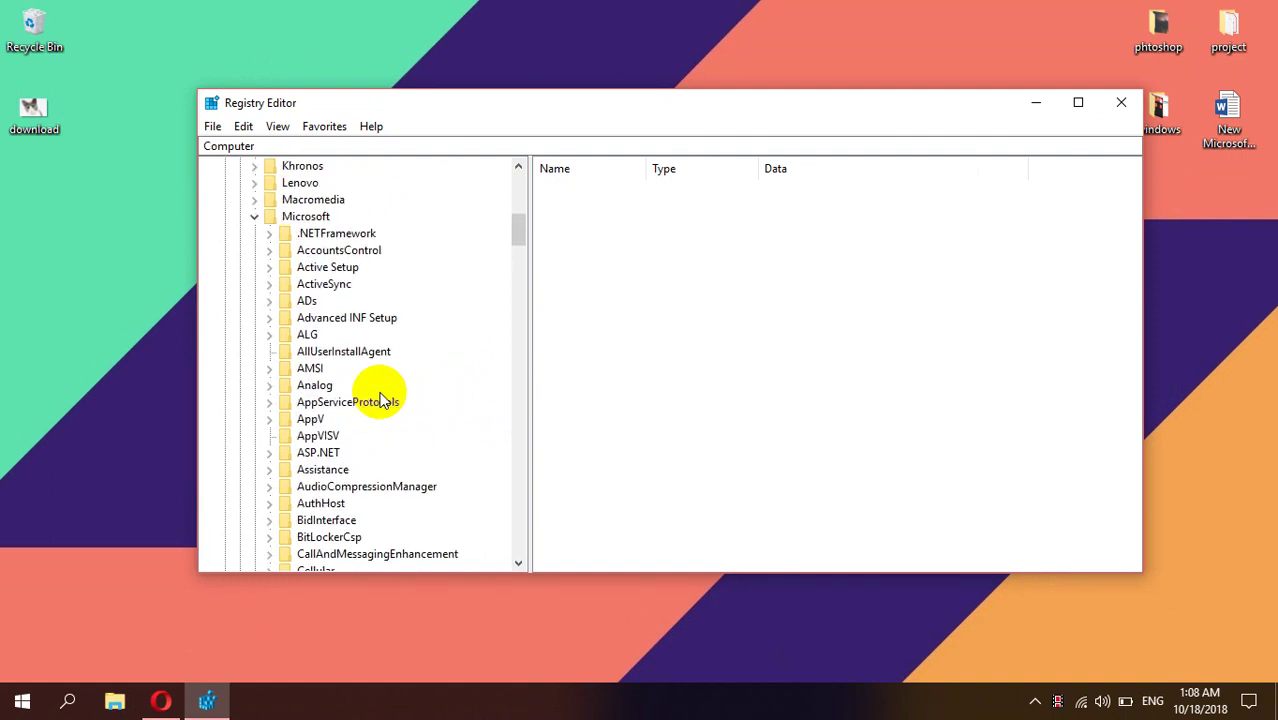
scroll(380, 400, "down", 2)
scroll(379, 397, "up", 1)
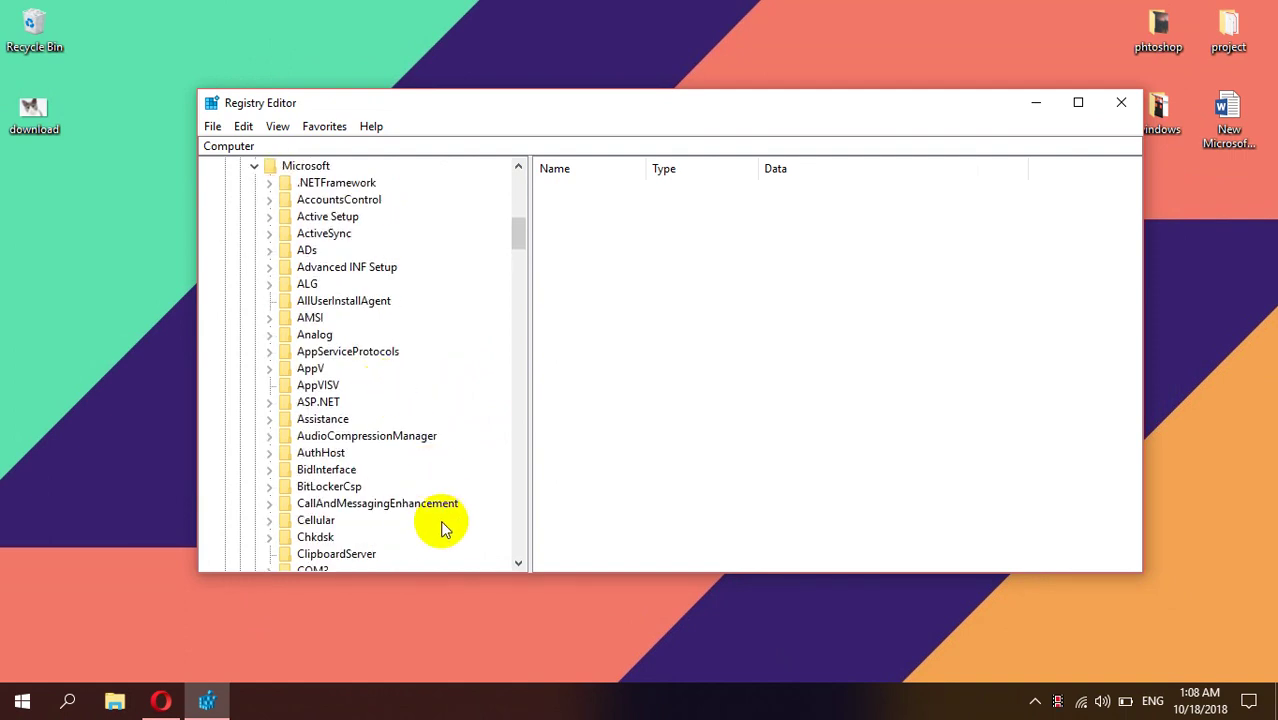
left_click(472, 685)
scroll(385, 354, "down", 20)
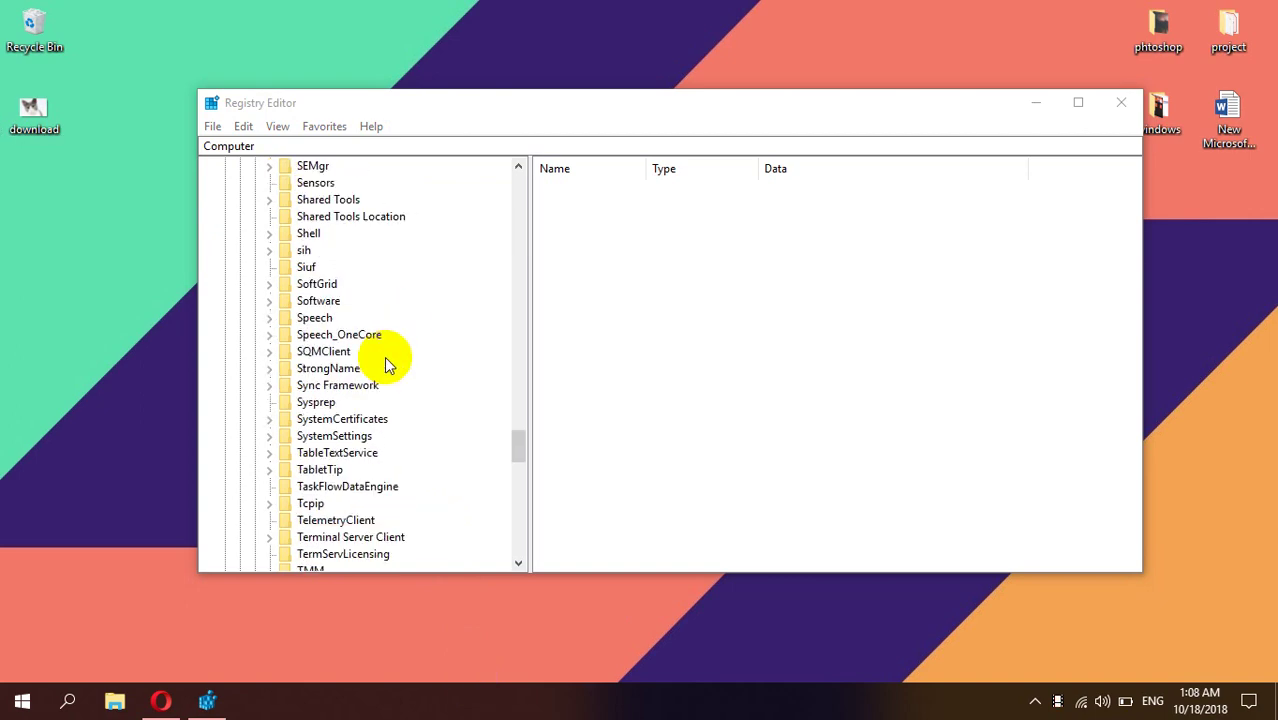
scroll(385, 360, "down", 10)
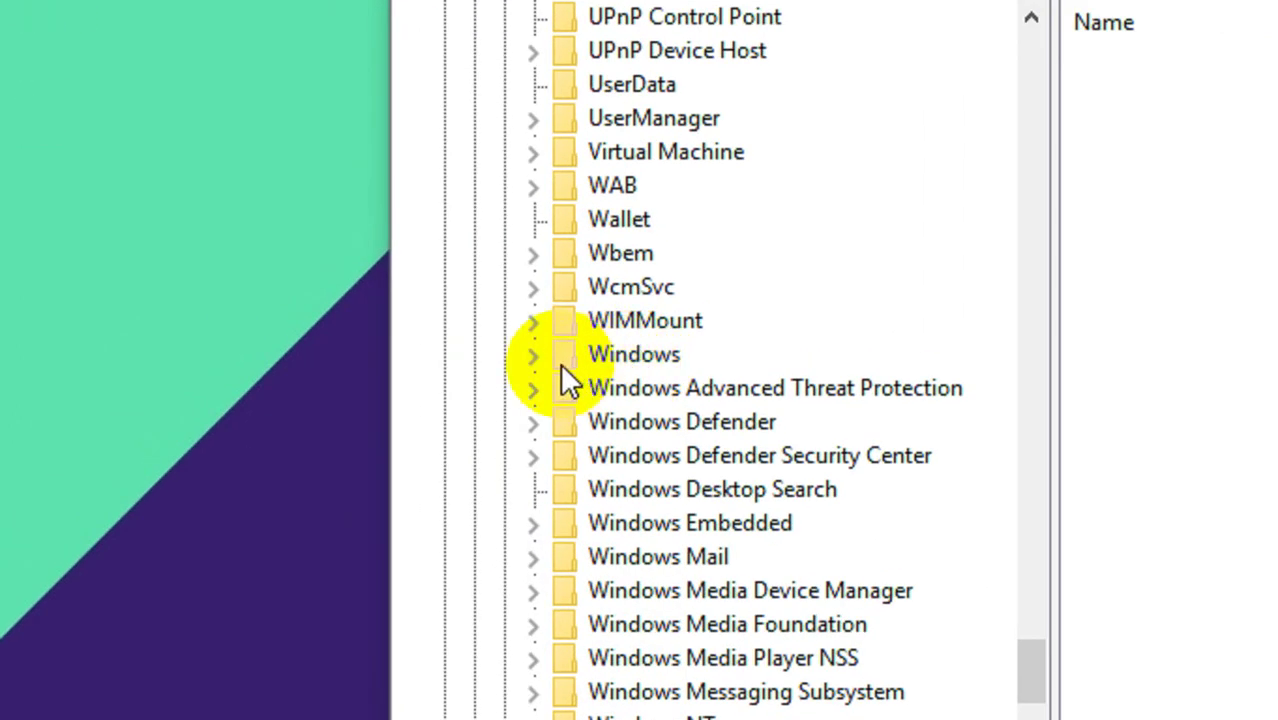
left_click(533, 355)
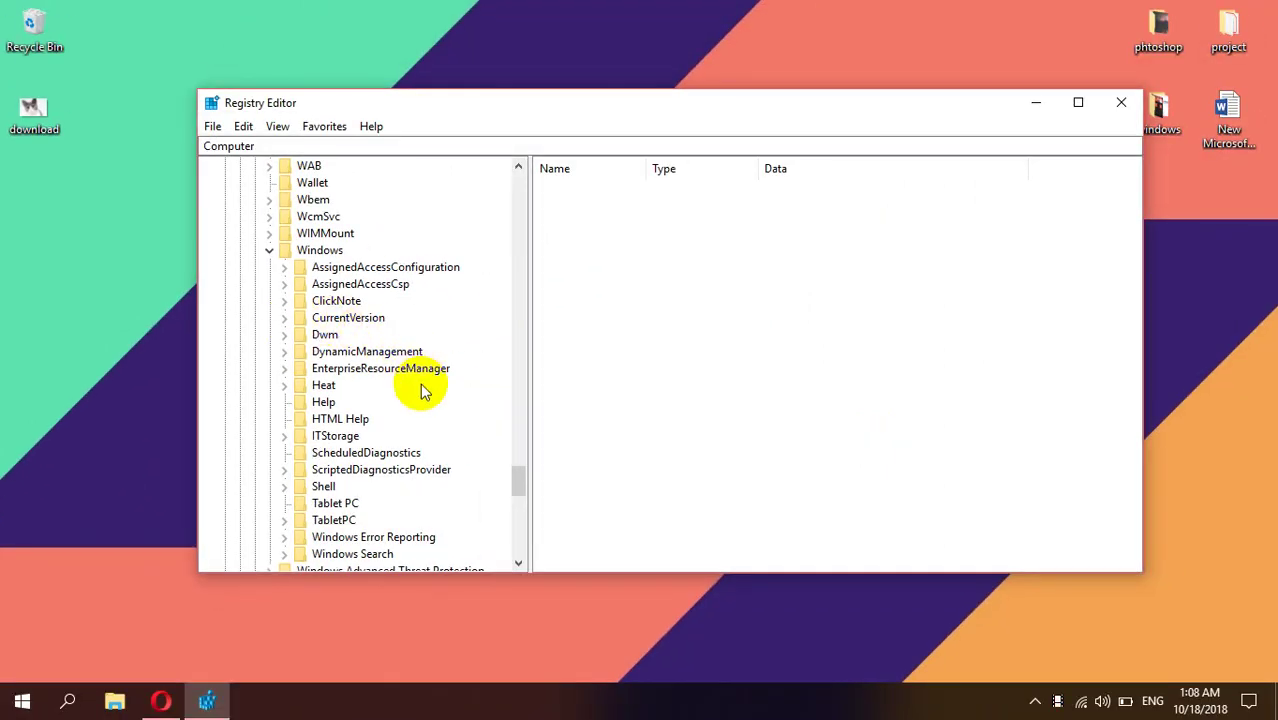
- Select the CurrentVersion key under Windows and expand it
scroll(420, 390, "down", 2)
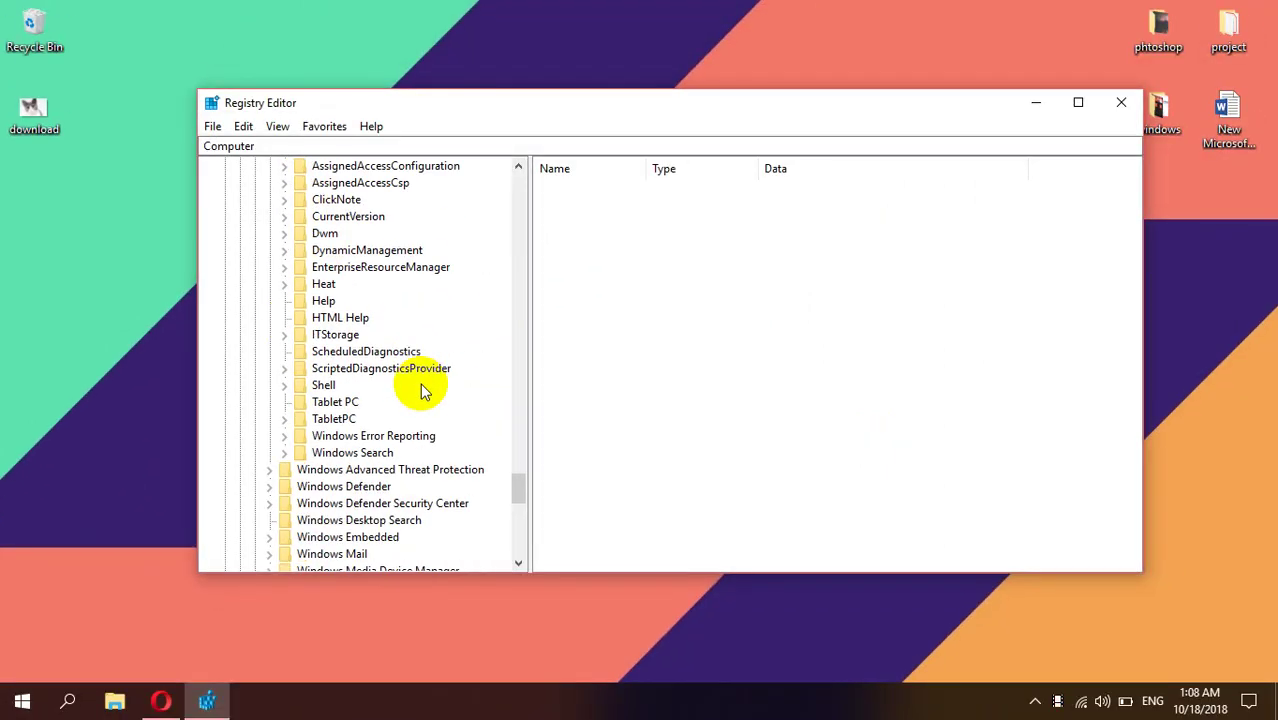
scroll(440, 372, "up", 1)
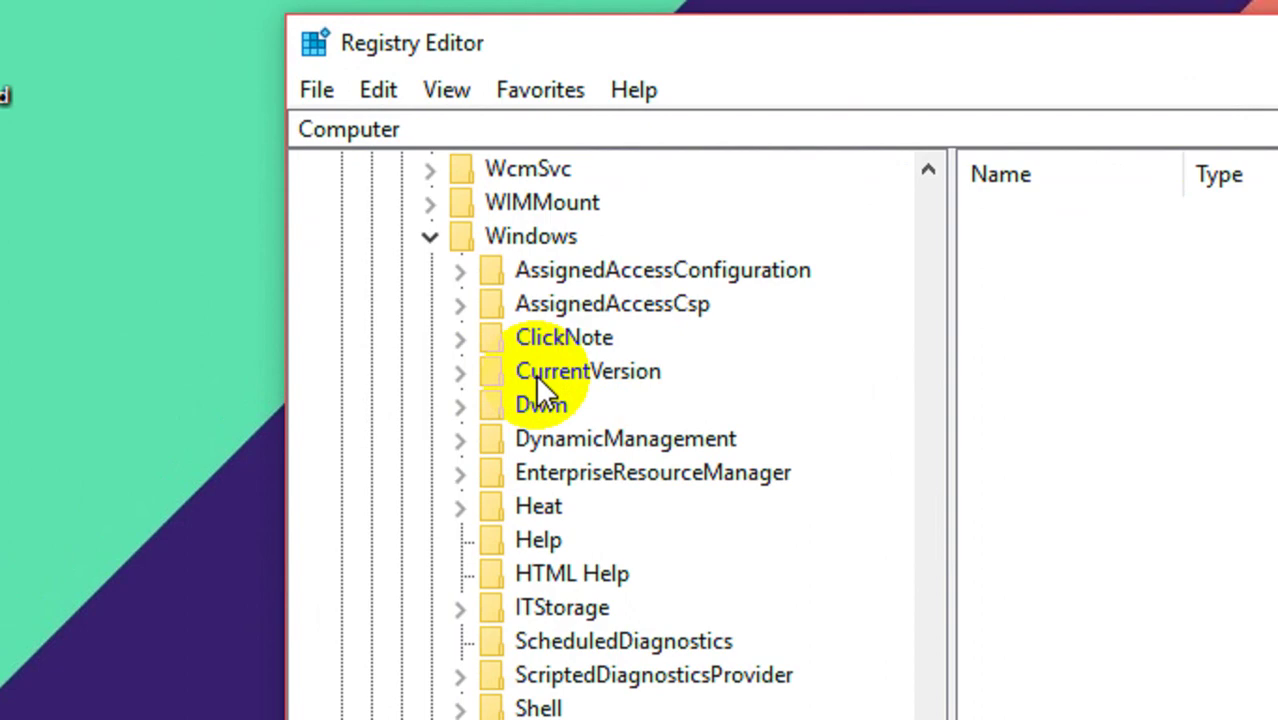
left_click(535, 374)
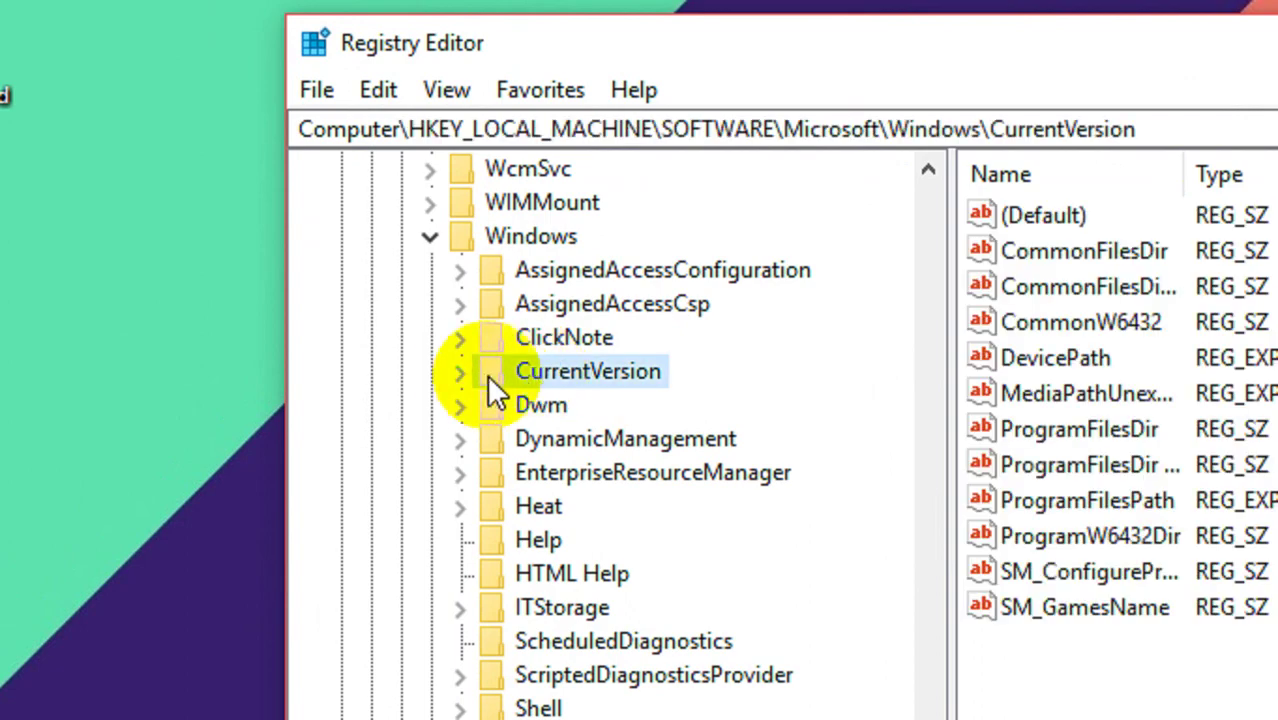
left_click(460, 372)
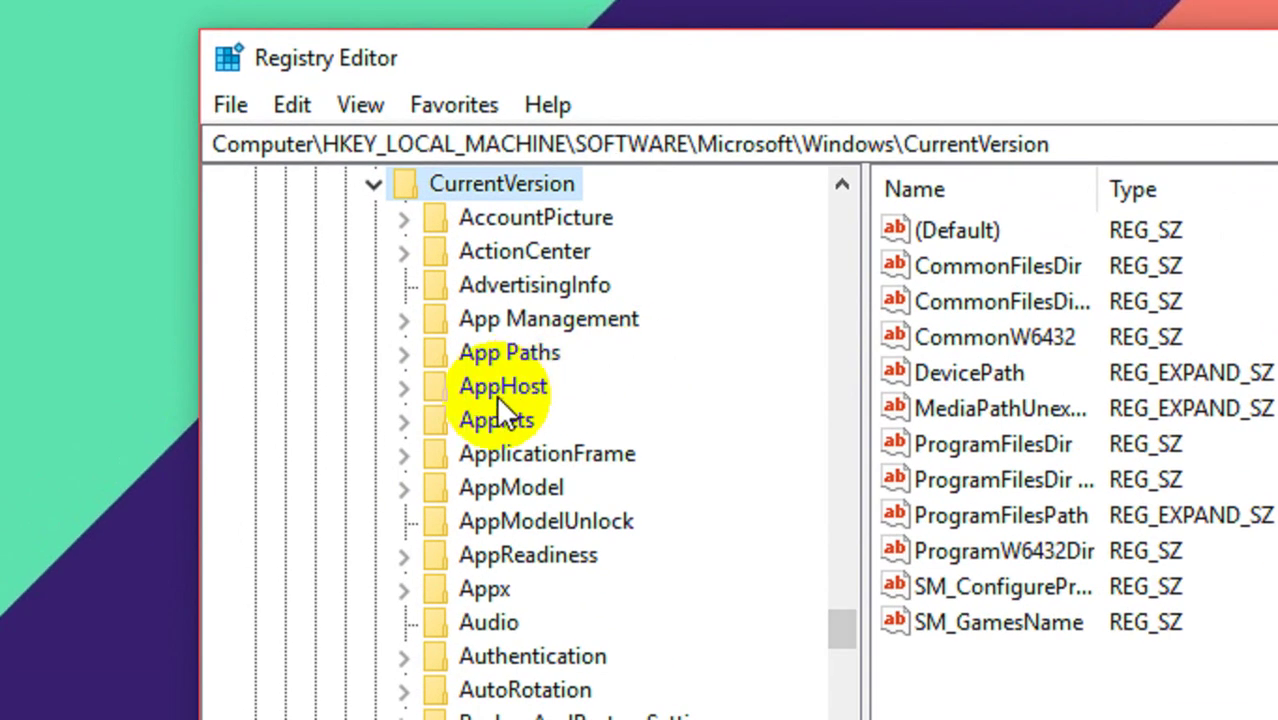
- Expand the Applets key under CurrentVersion, expand and select its Paint subkey, and reposition the Registry Editor window
left_click(408, 421)
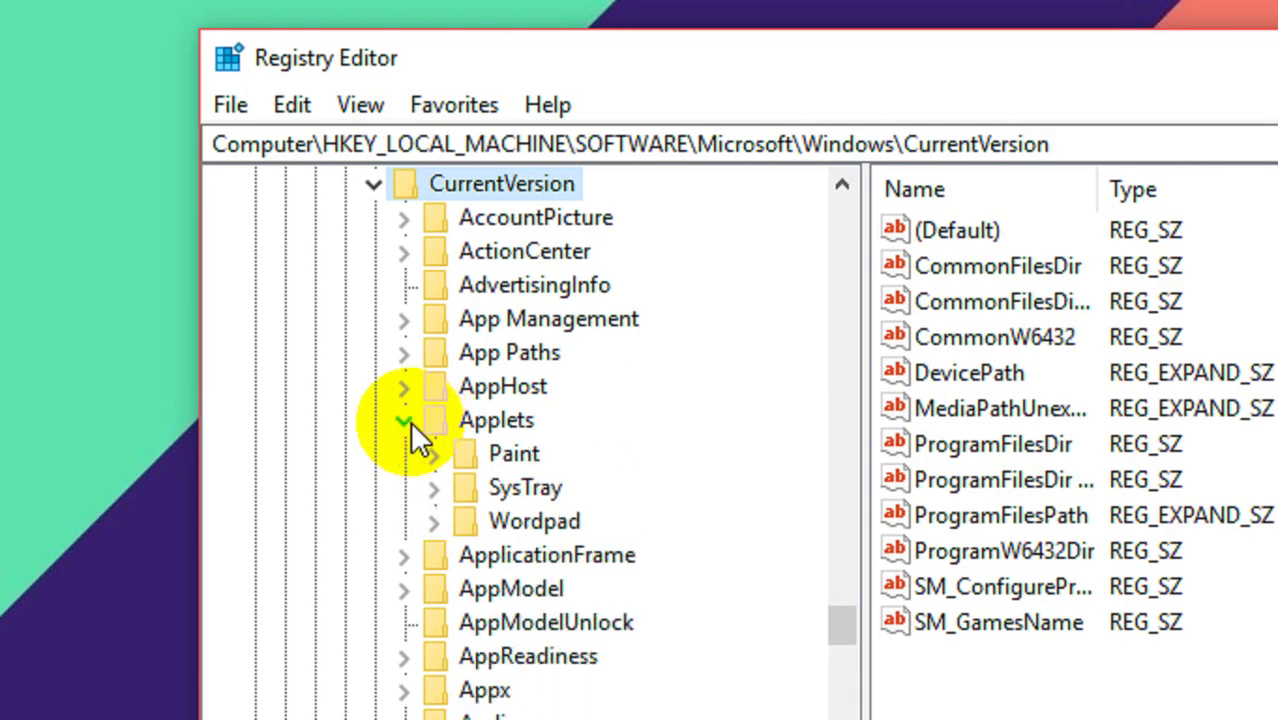
left_click(494, 418)
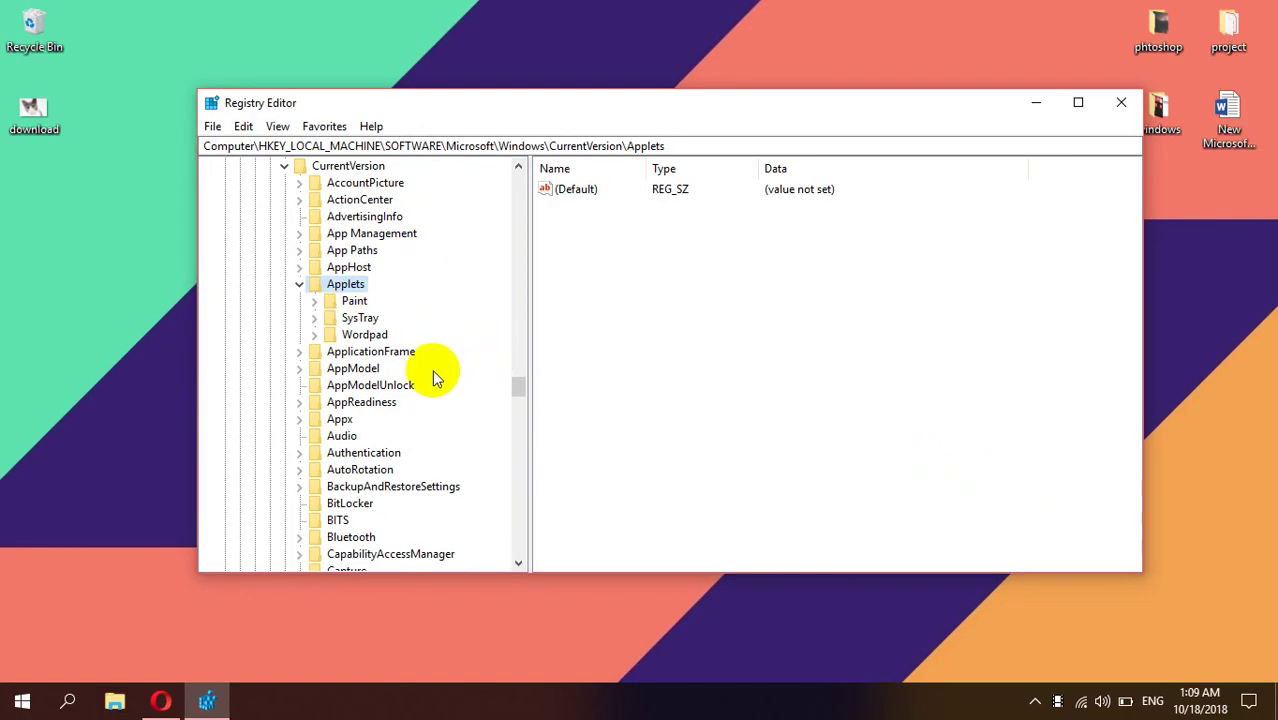
left_click(314, 301)
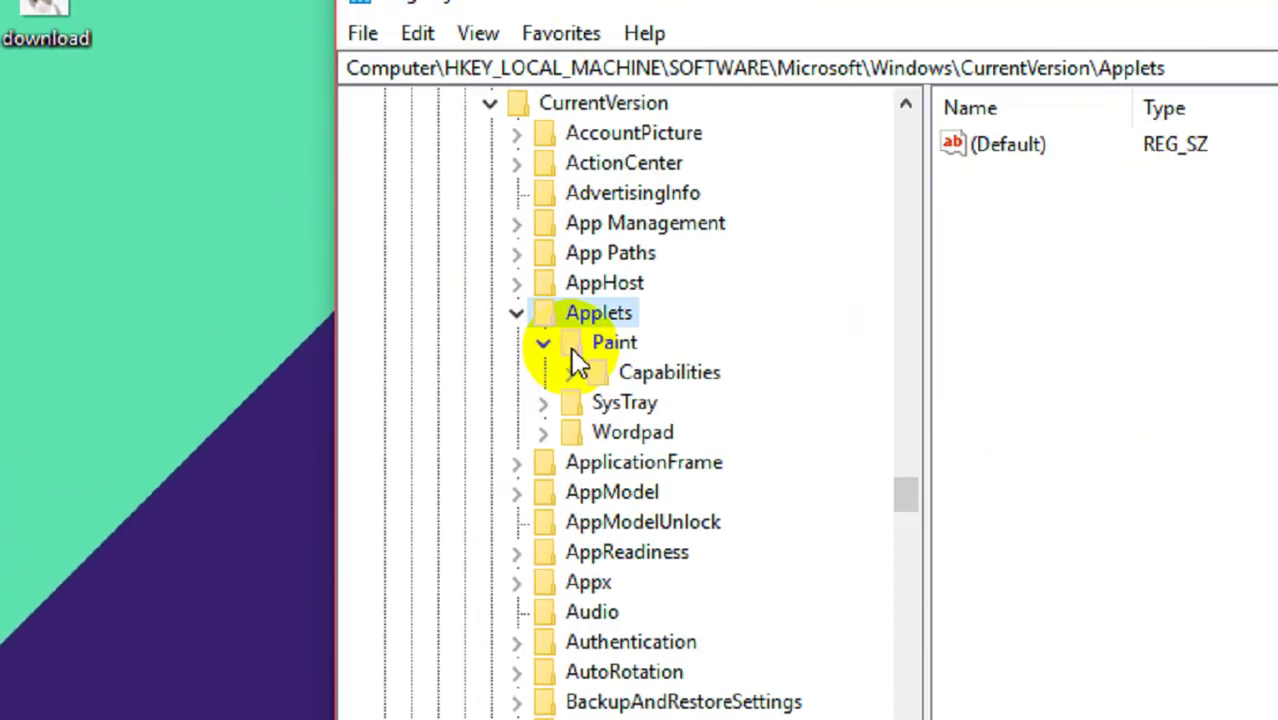
left_click(356, 302)
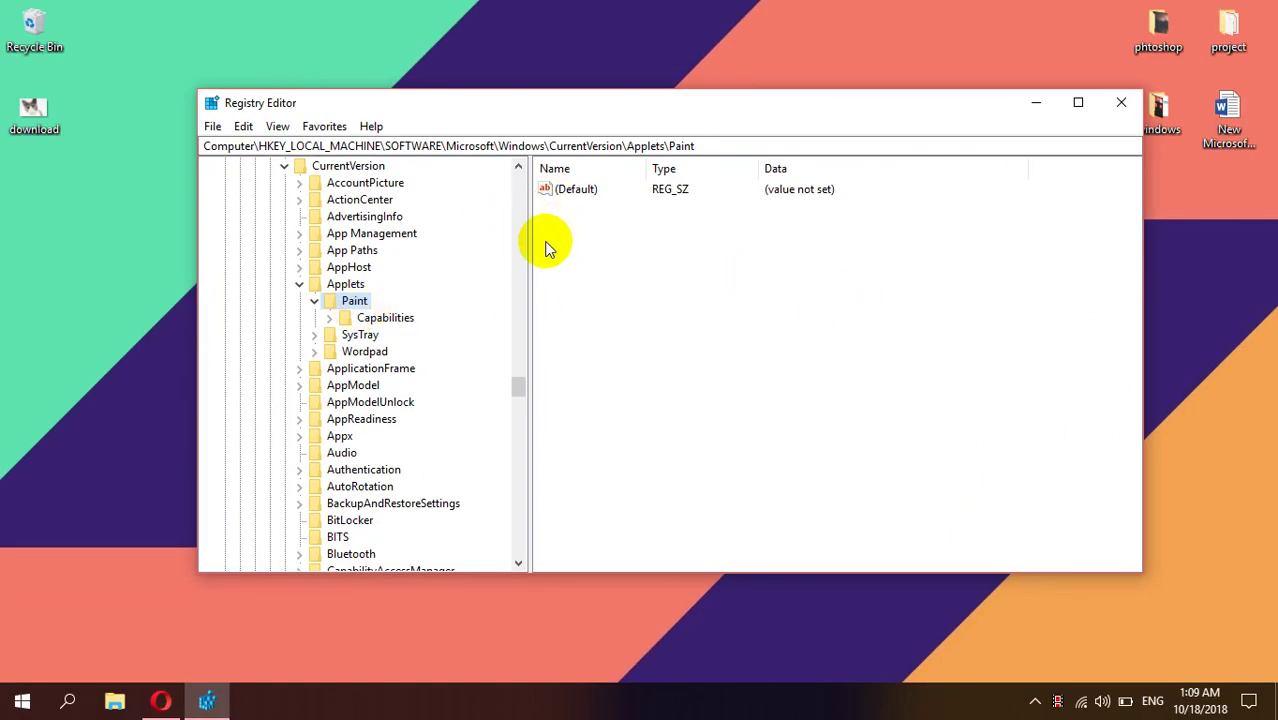
left_click_drag(650, 117, 611, 104)
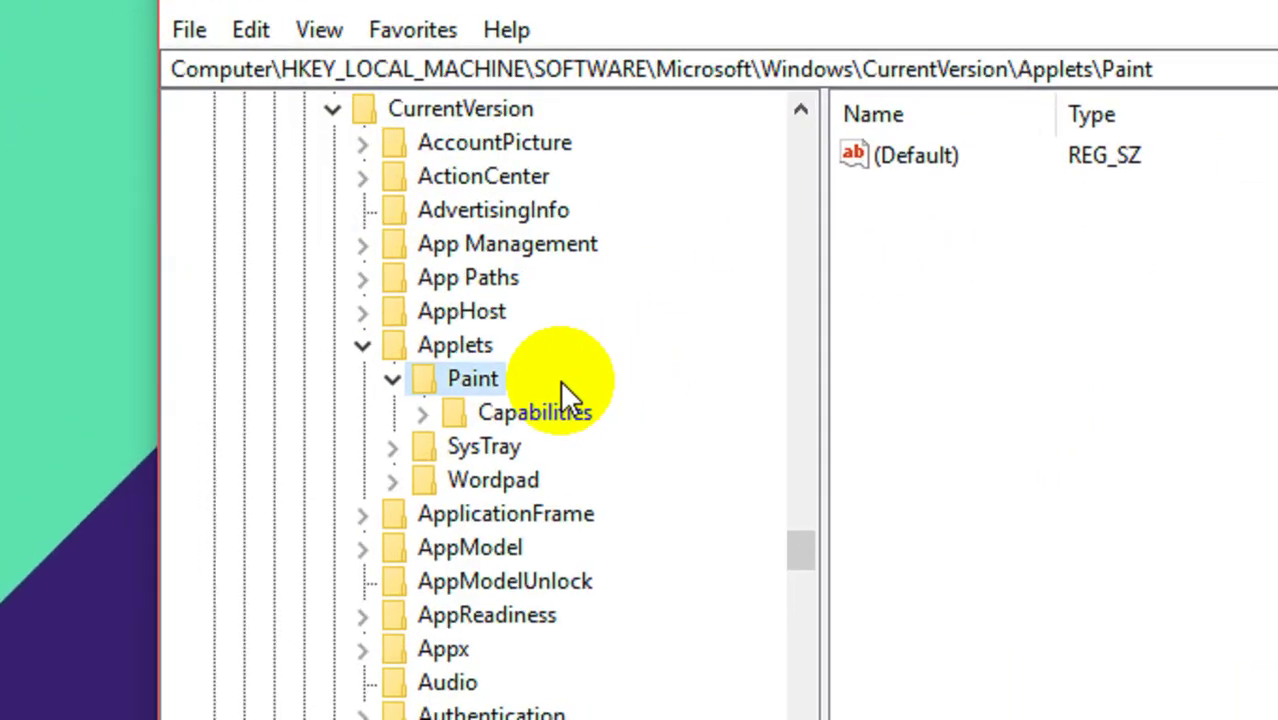
right_click(481, 381)
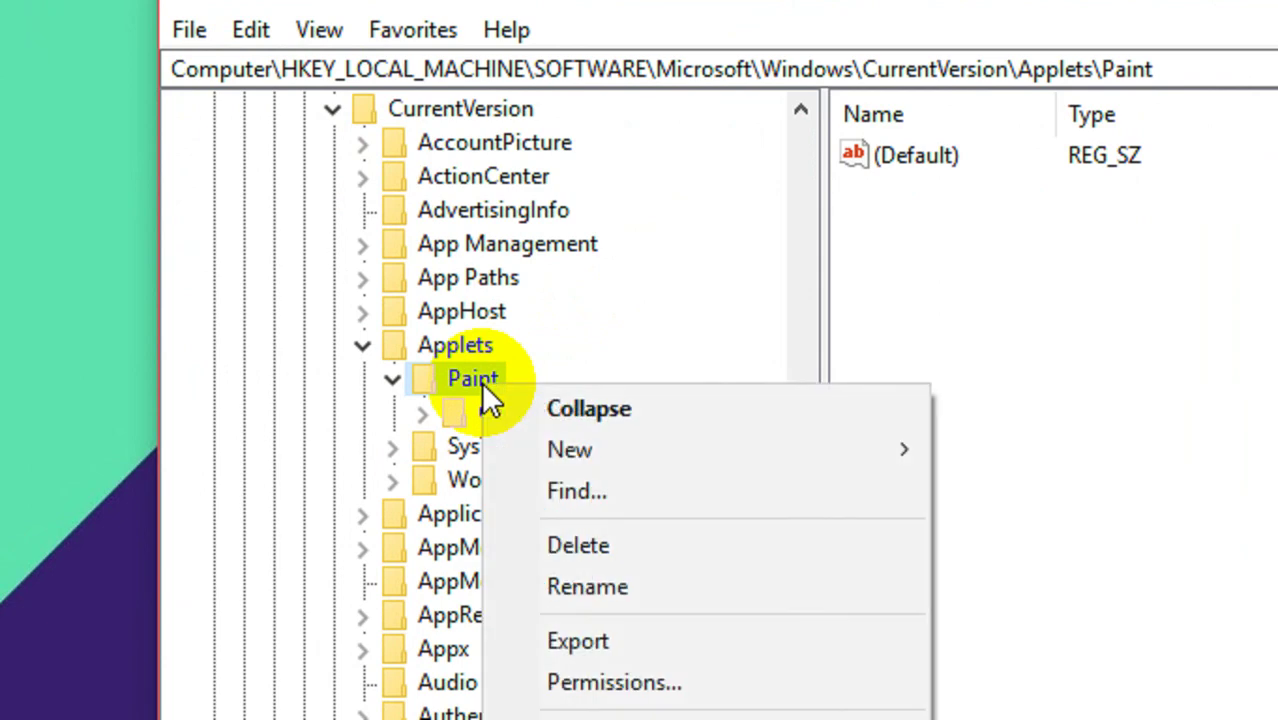
mouse_move(597, 450)
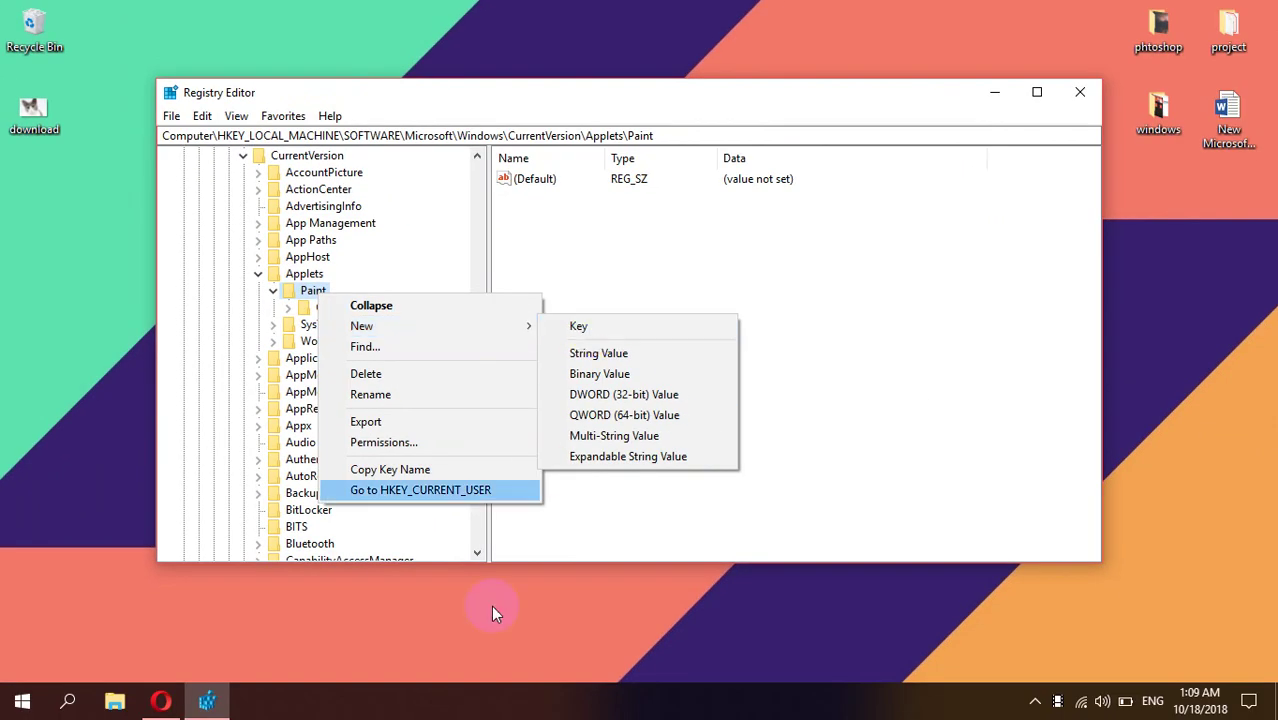
left_click(489, 706)
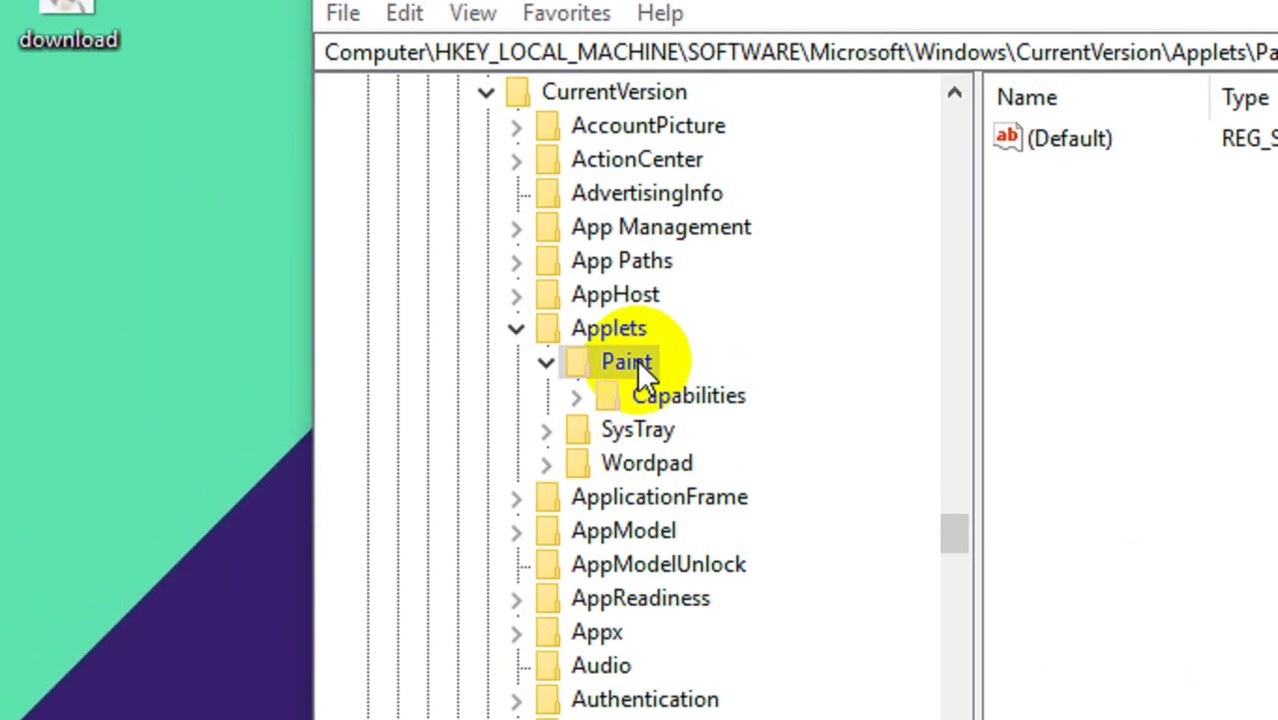
- Add a new string value to the Paint key
right_click(322, 294)
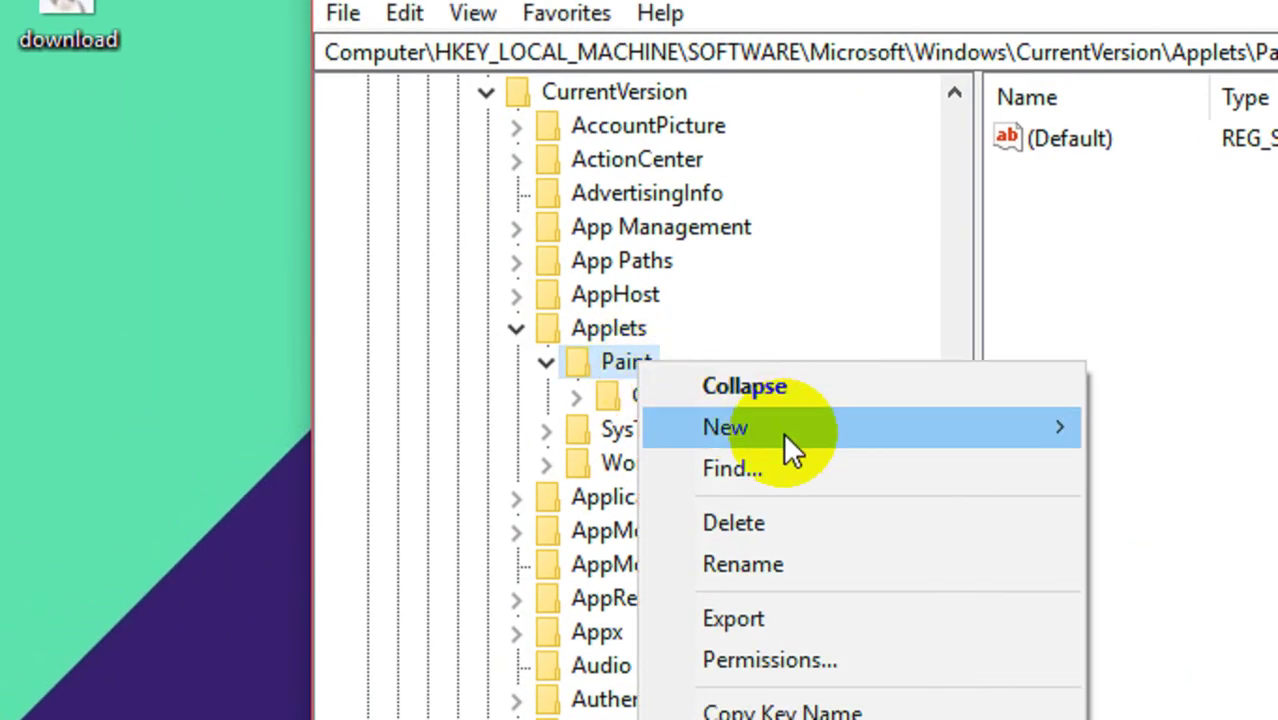
mouse_move(496, 334)
left_click(1166, 482)
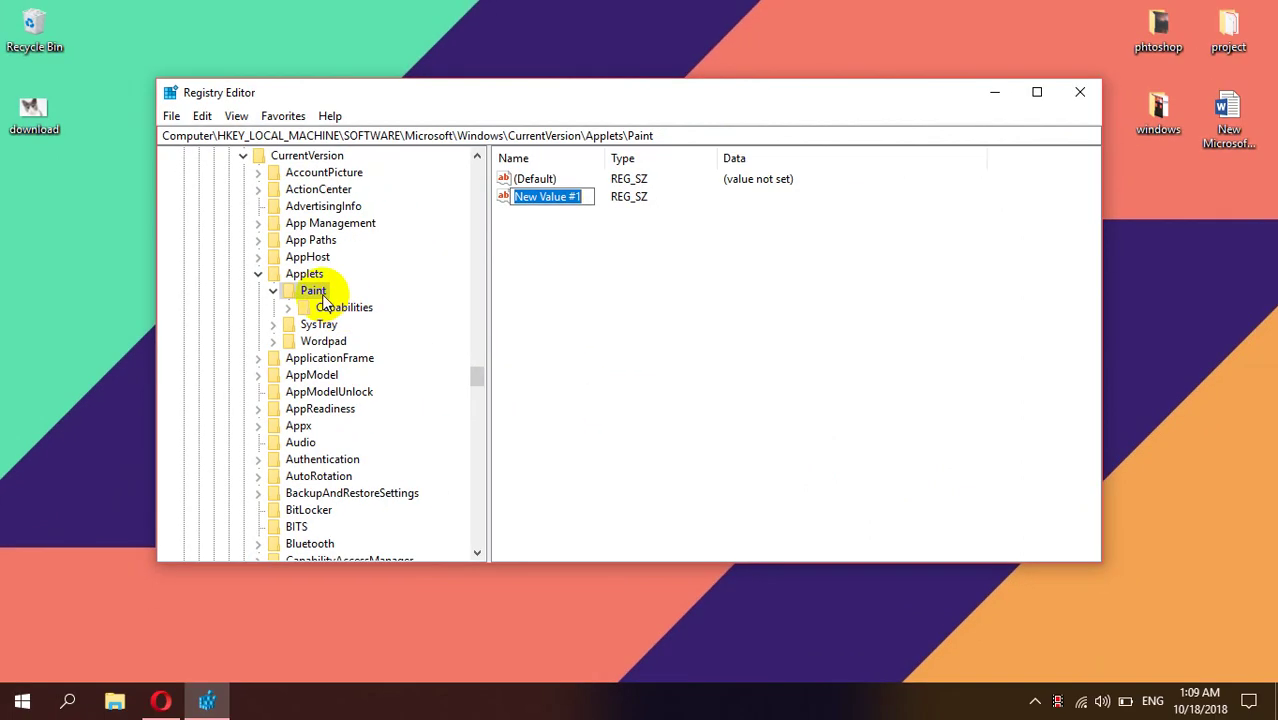
- Create a new key named Settings under the Paint key
right_click(333, 303)
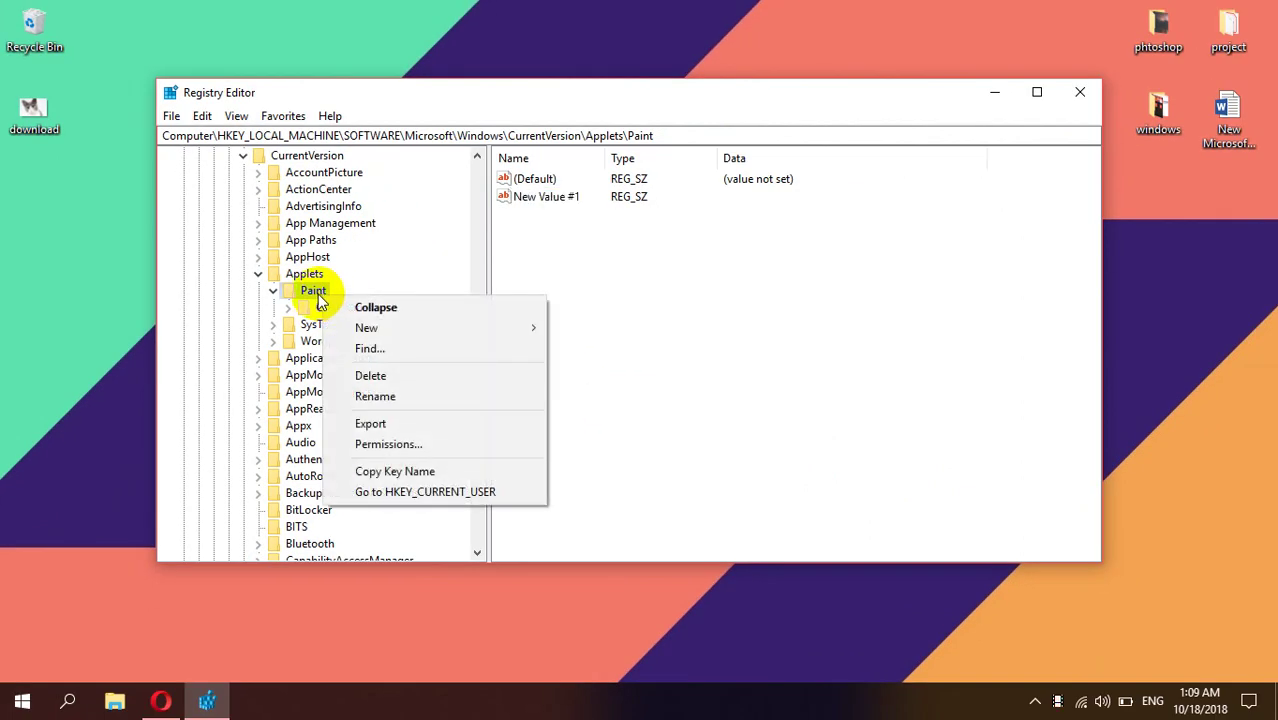
mouse_move(403, 352)
left_click(582, 330)
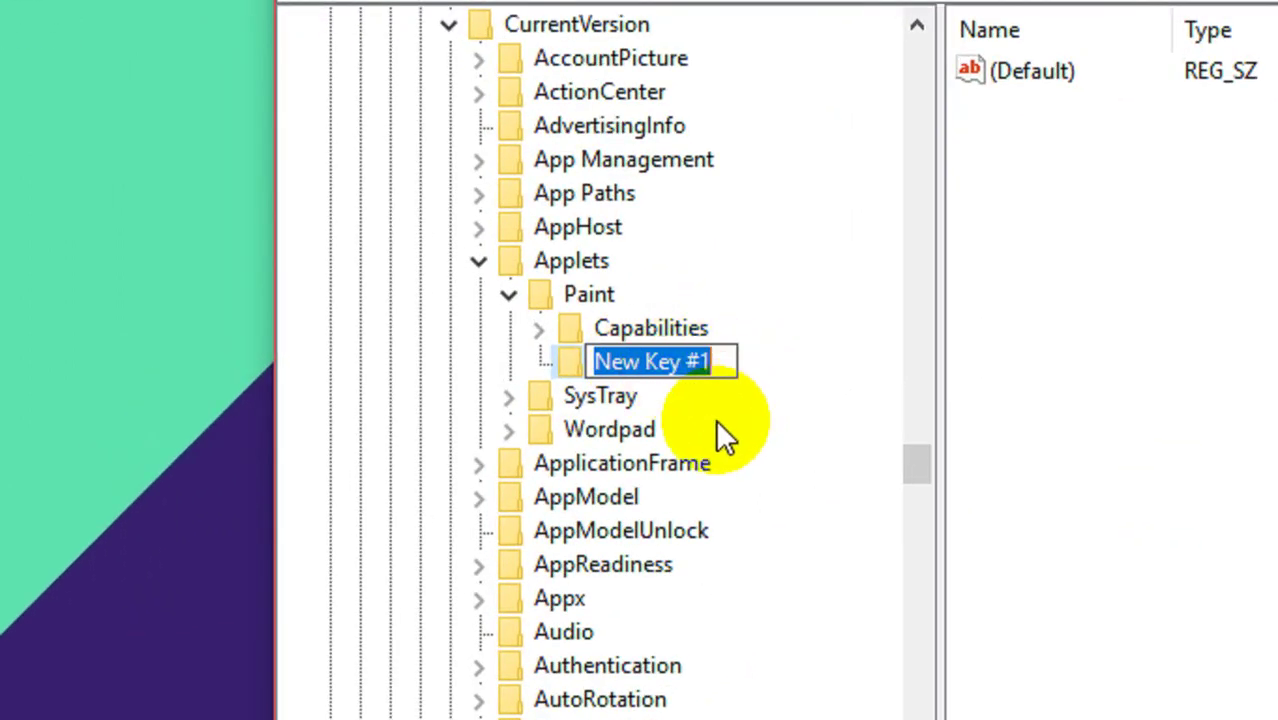
type("Settings")
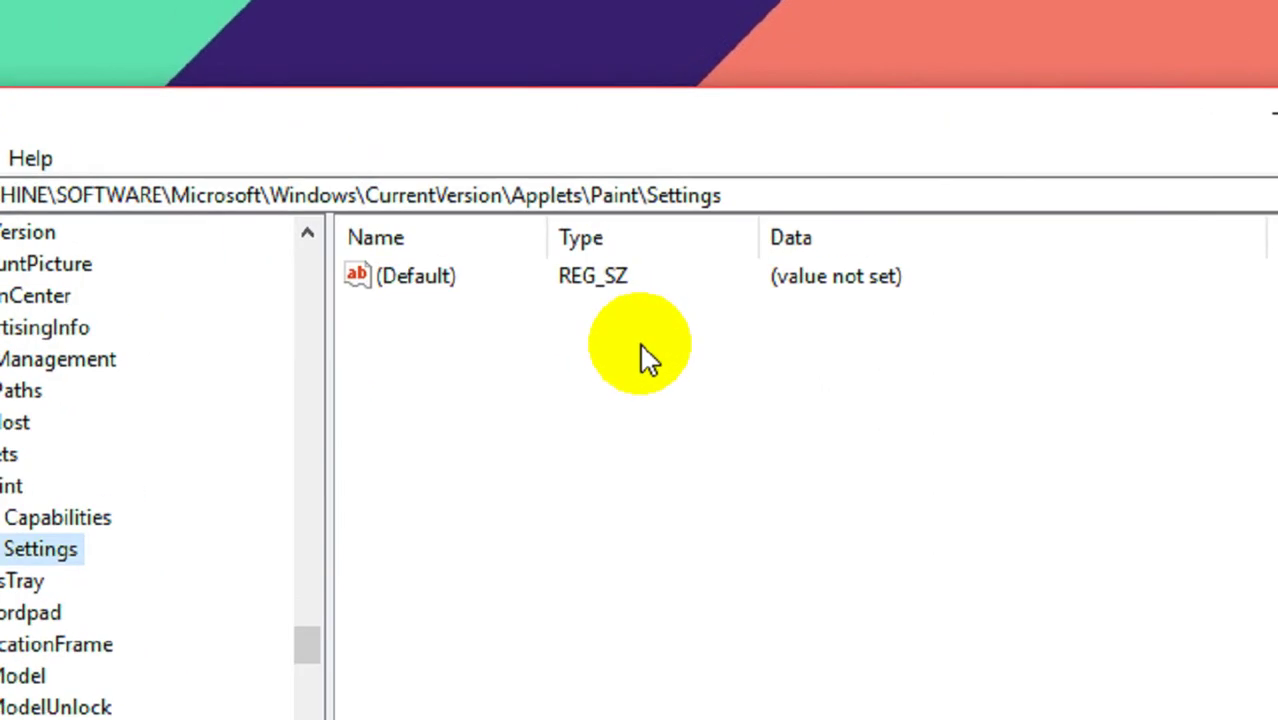
- Create a new DWORD (32-bit) value in the Settings key under Paint
left_click(650, 381)
right_click(650, 381)
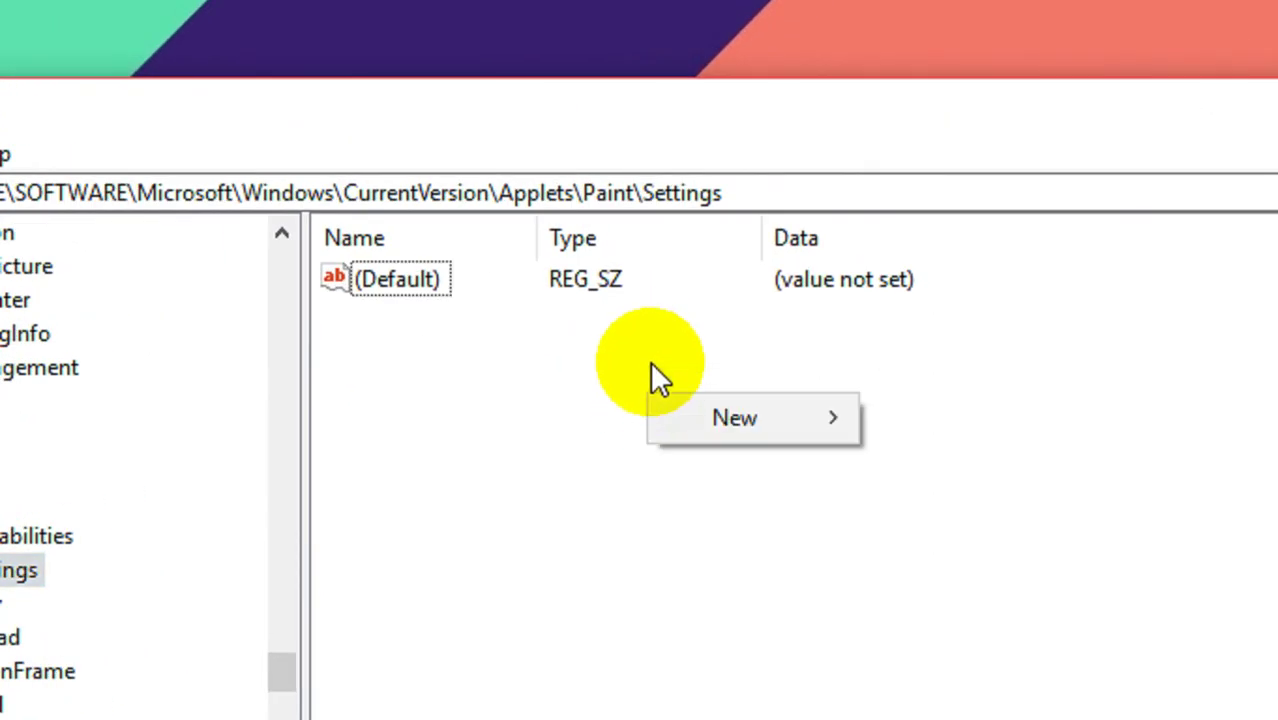
right_click(532, 312)
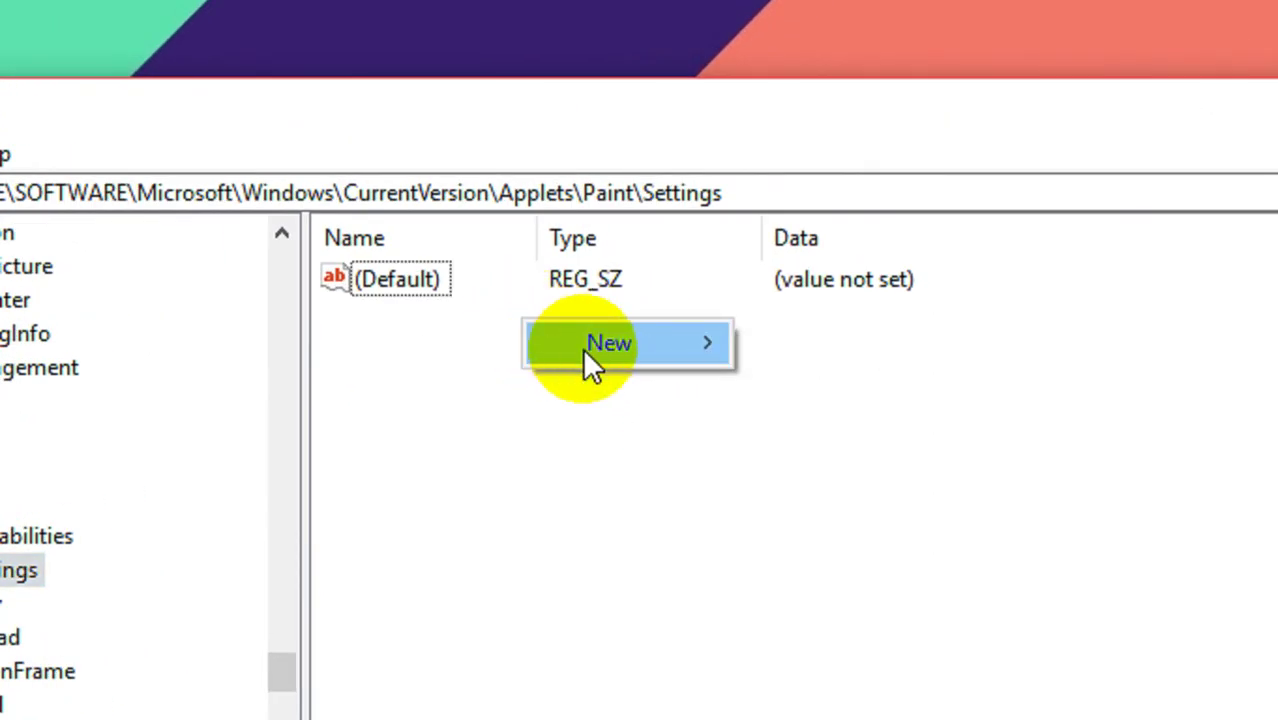
mouse_move(586, 355)
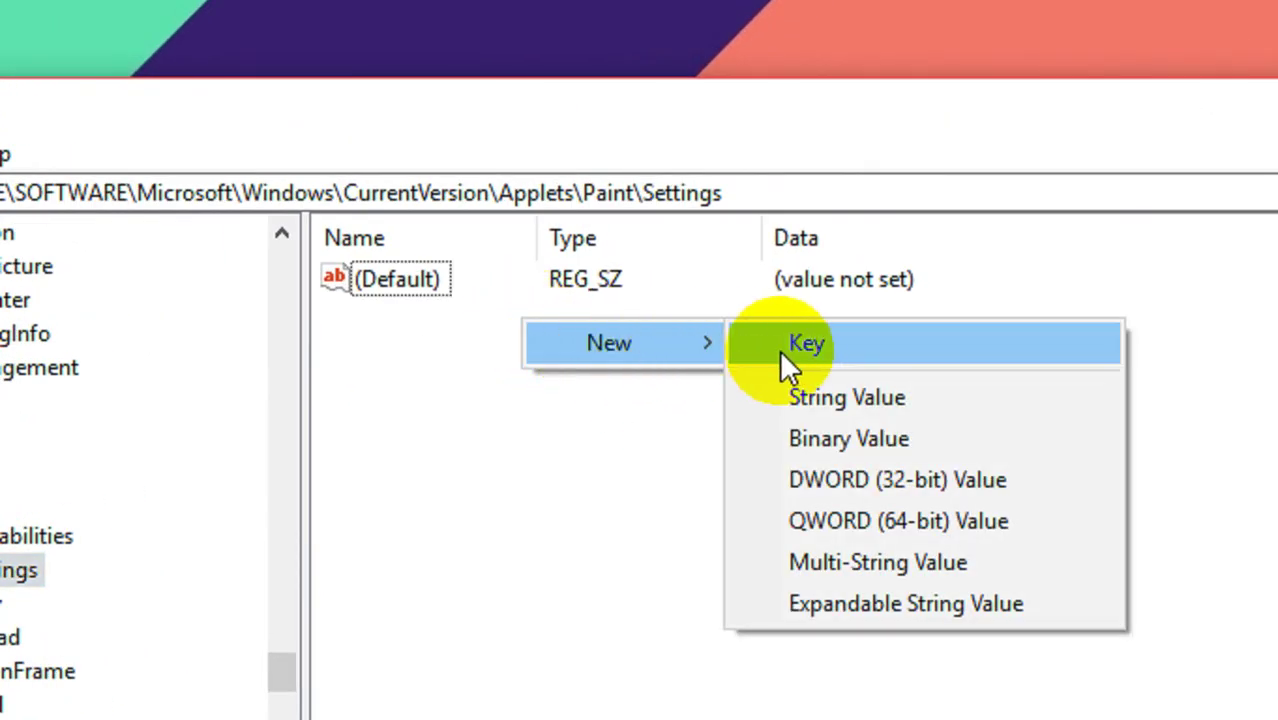
left_click(891, 480)
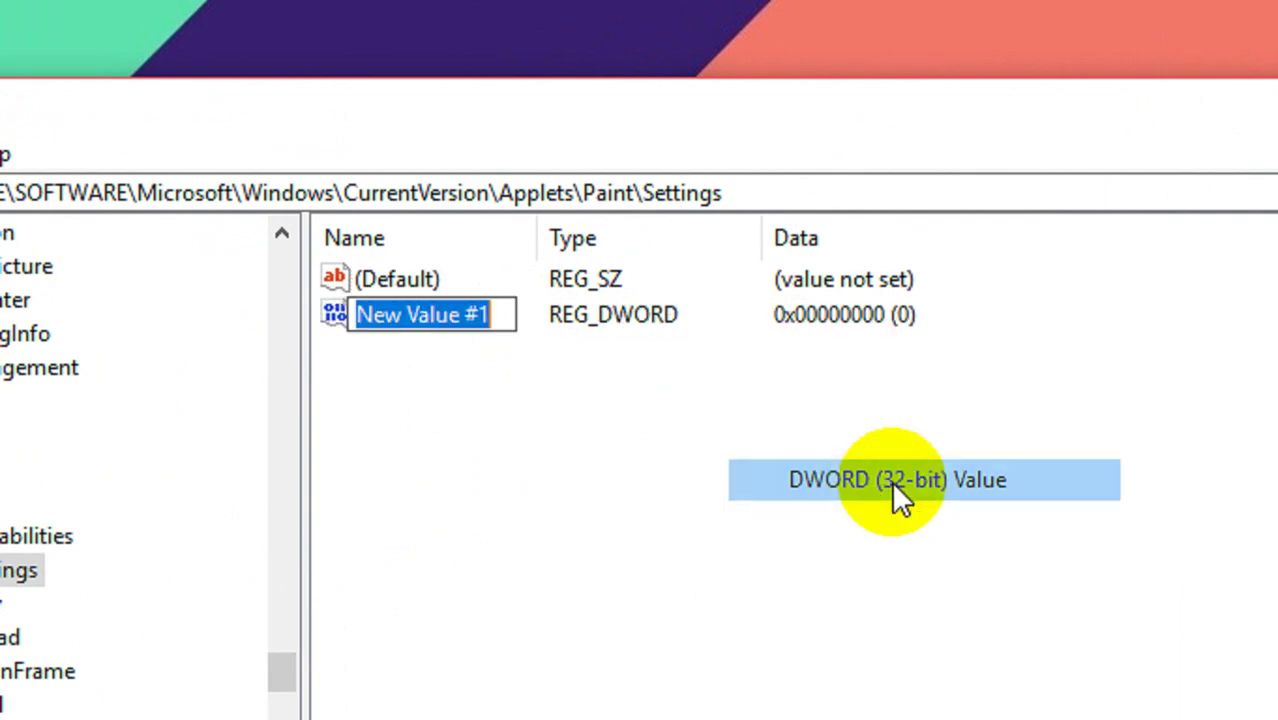
- Name the new DWORD value Disable Modern Paint Bootstrap and widen the Name column to fit the full name
right_click(494, 316)
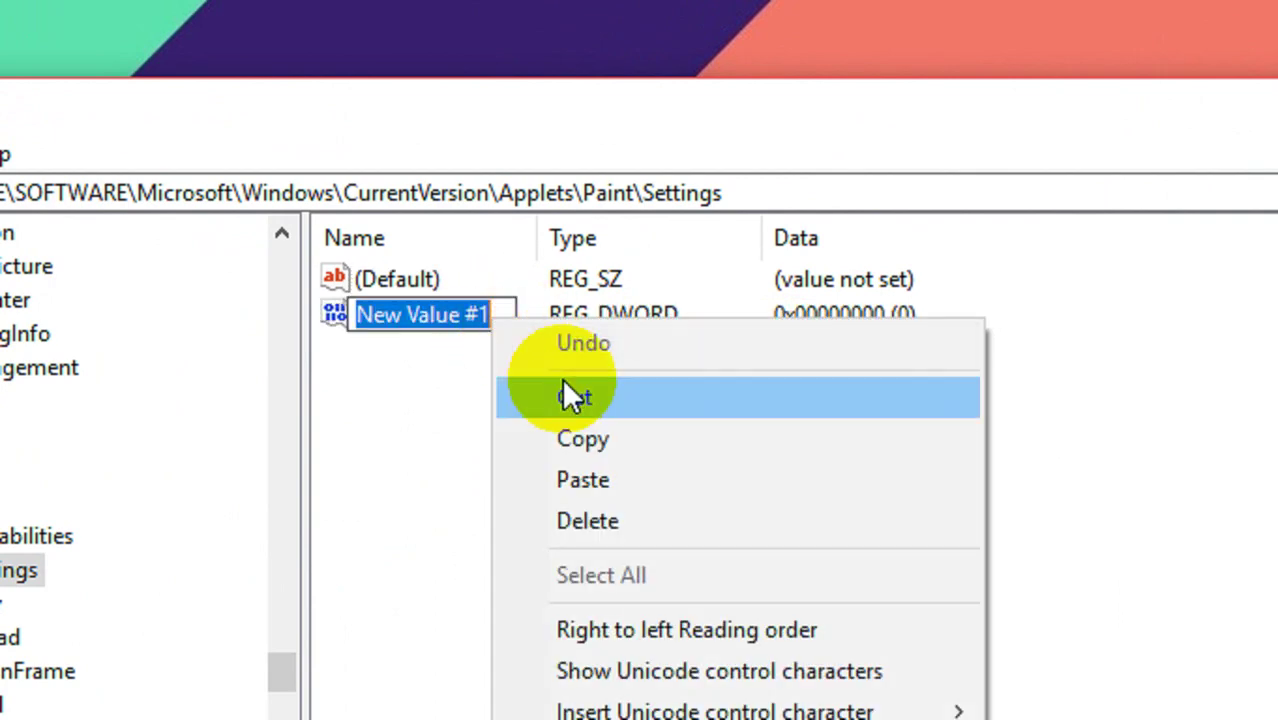
left_click(618, 466)
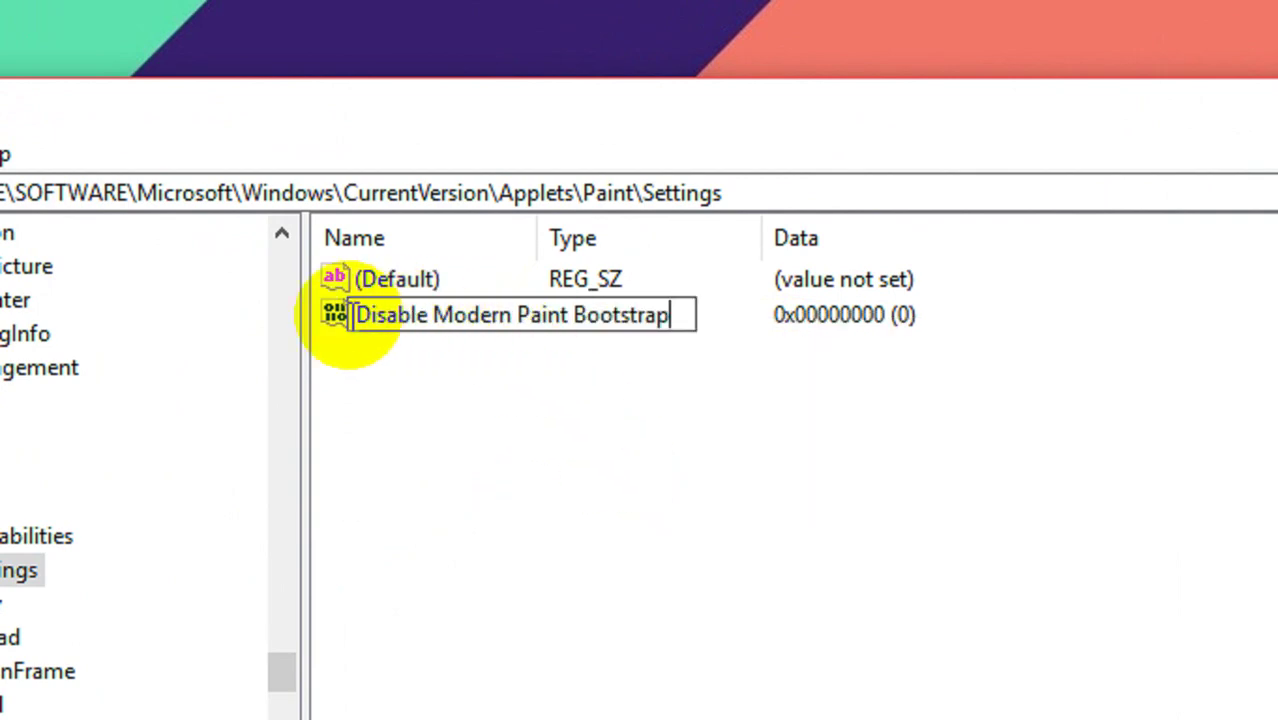
left_click_drag(360, 315, 678, 322)
key("Return")
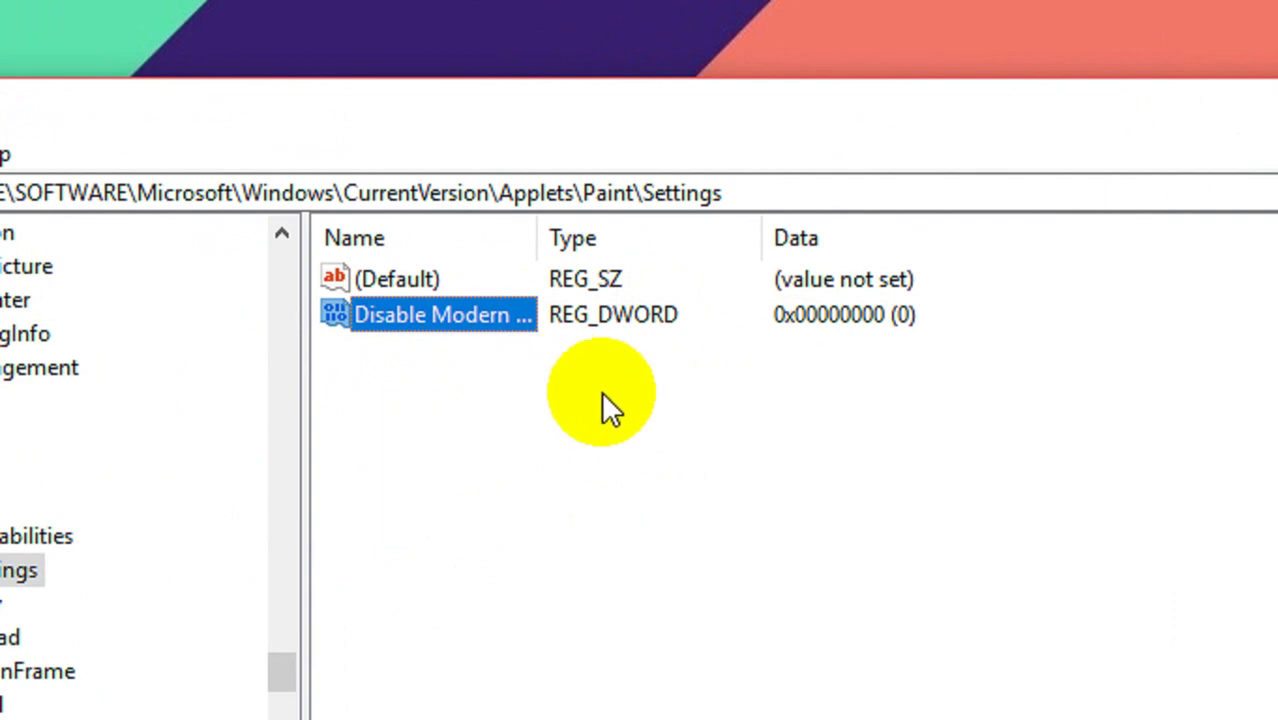
left_click(635, 417)
left_click_drag(538, 238, 747, 237)
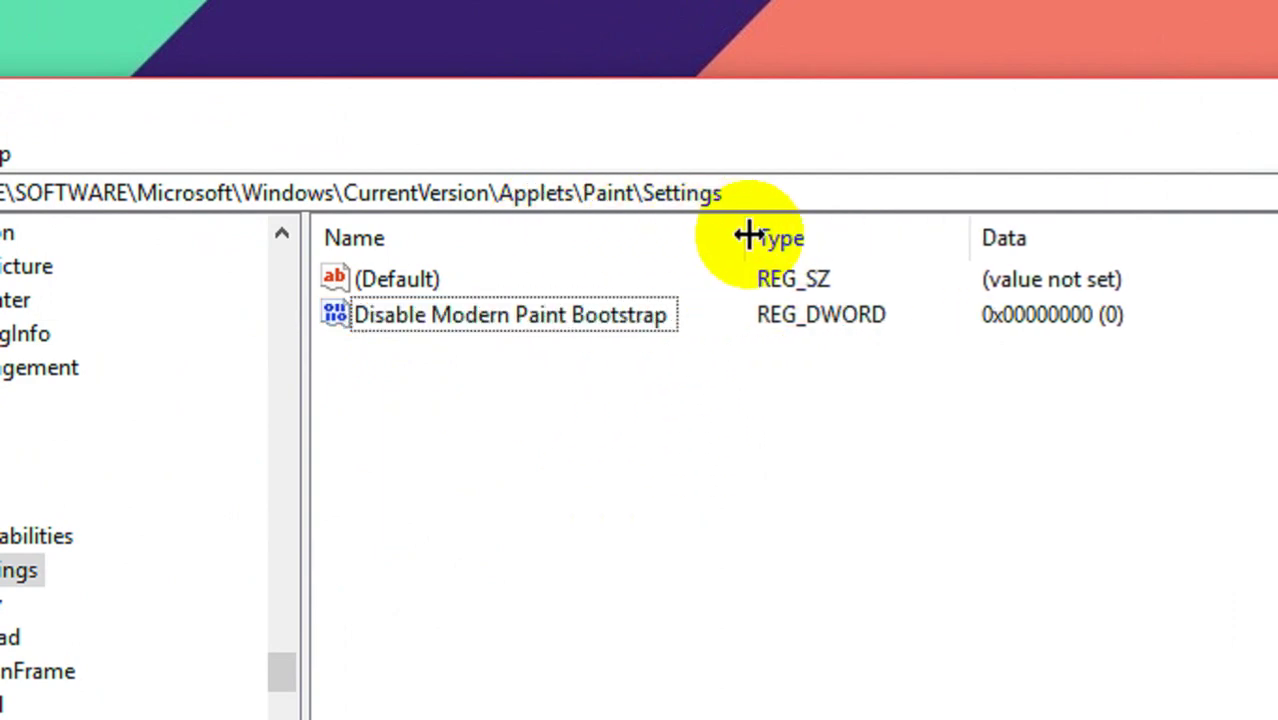
- Set the value data of Disable Modern Paint Bootstrap to 0 in hexadecimal and close Registry Editor
left_click(458, 314)
double_click(458, 314)
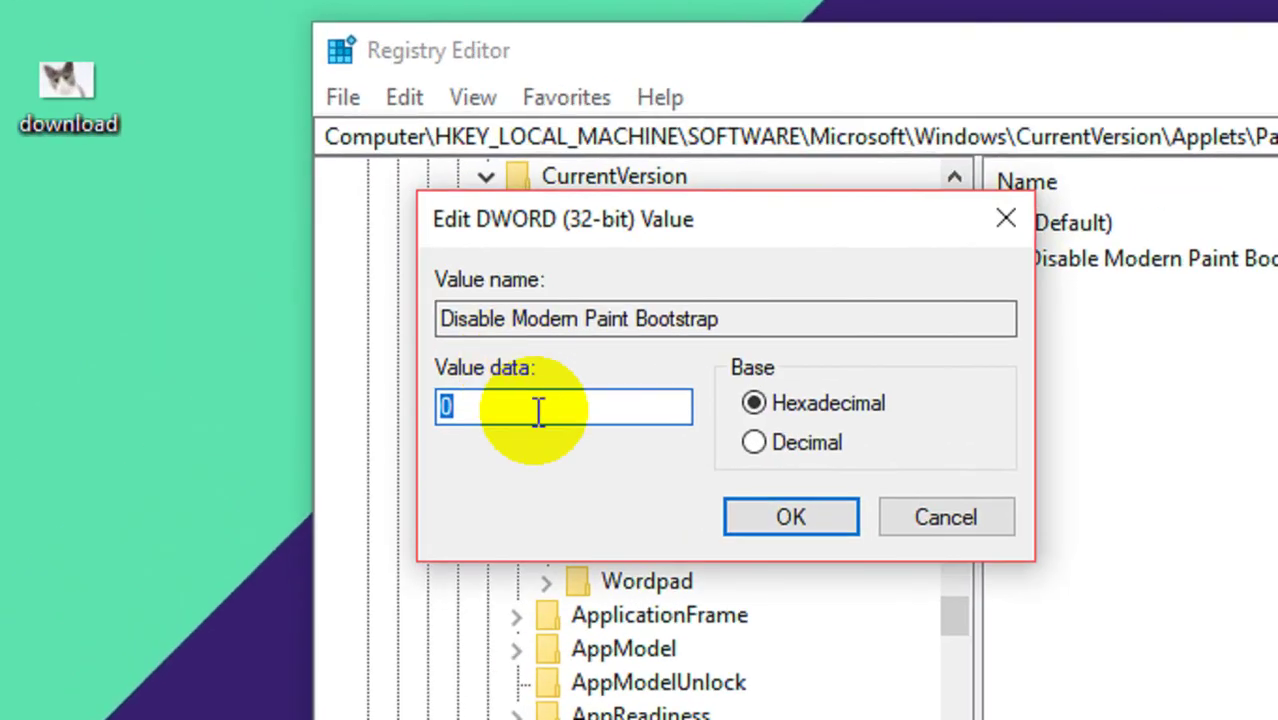
left_click(268, 272)
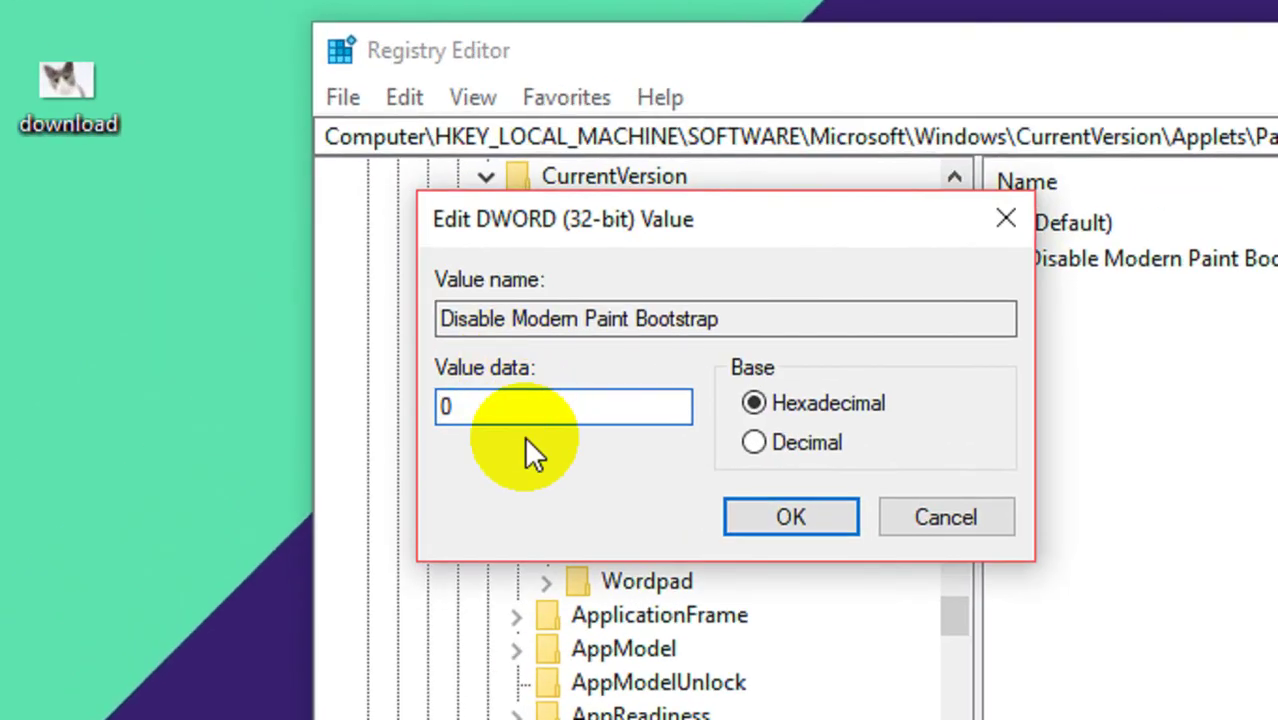
key("BackSpace")
type("0")
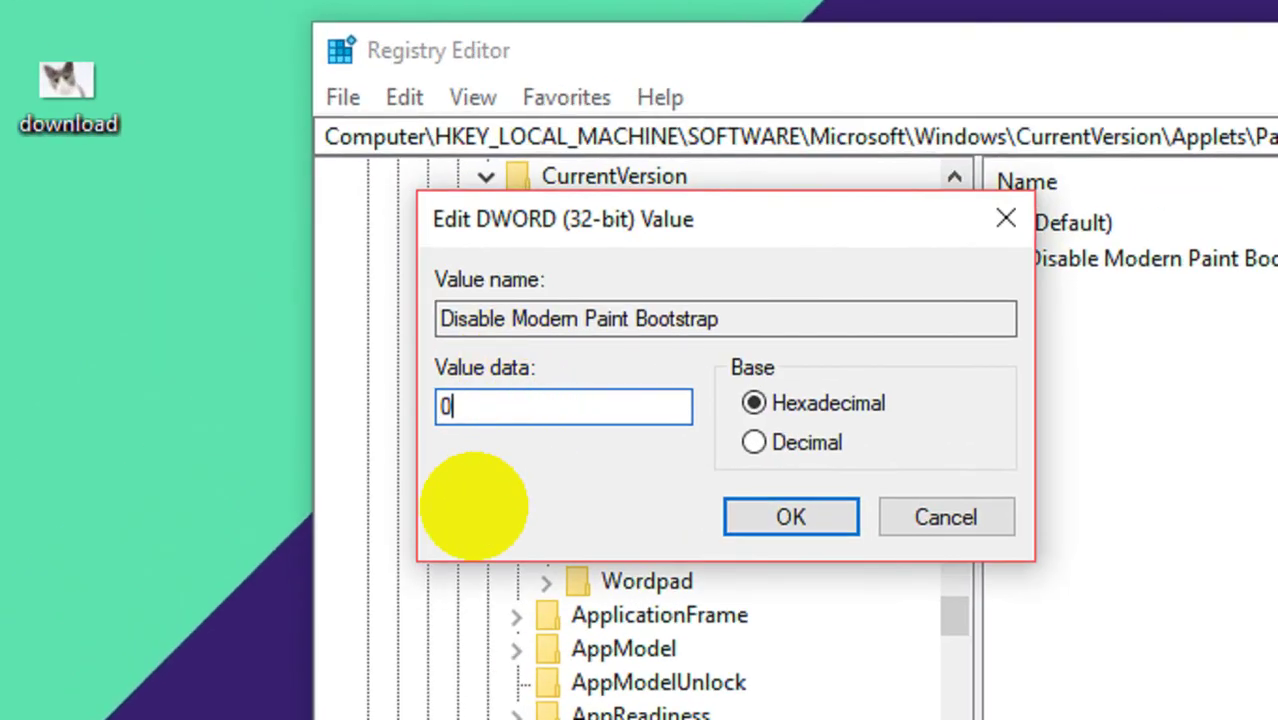
left_click(396, 326)
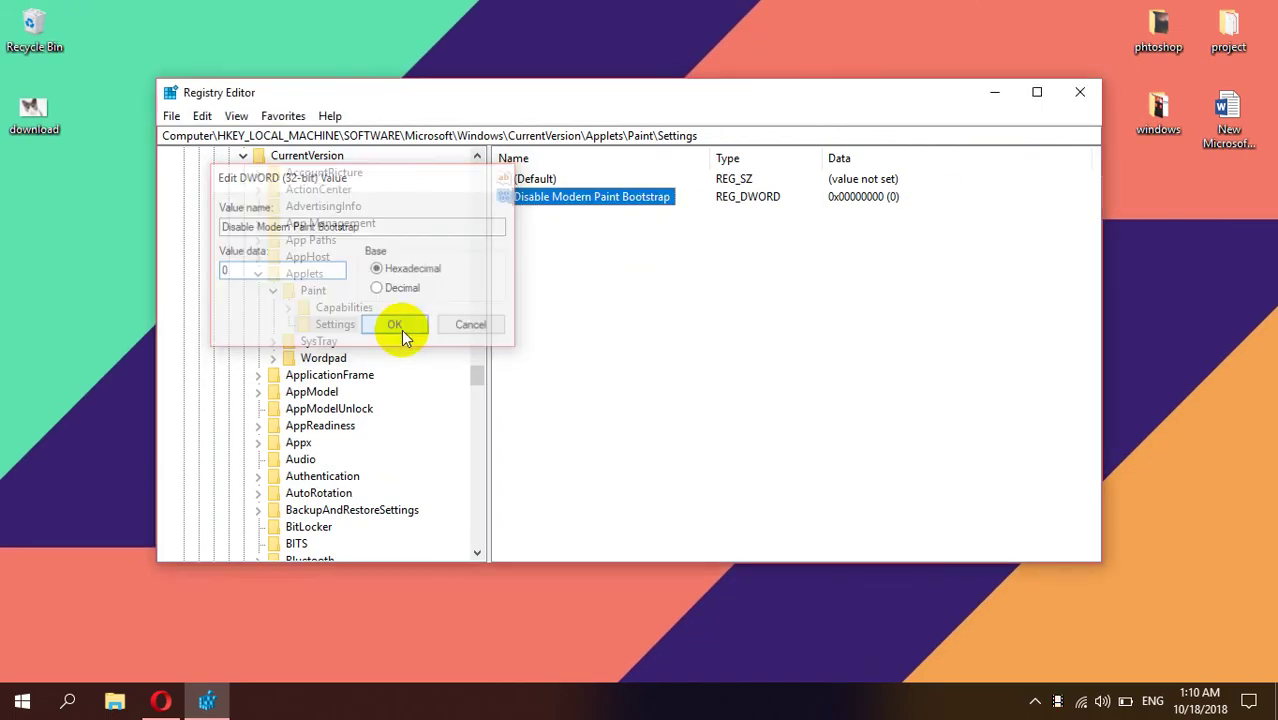
left_click(1079, 95)
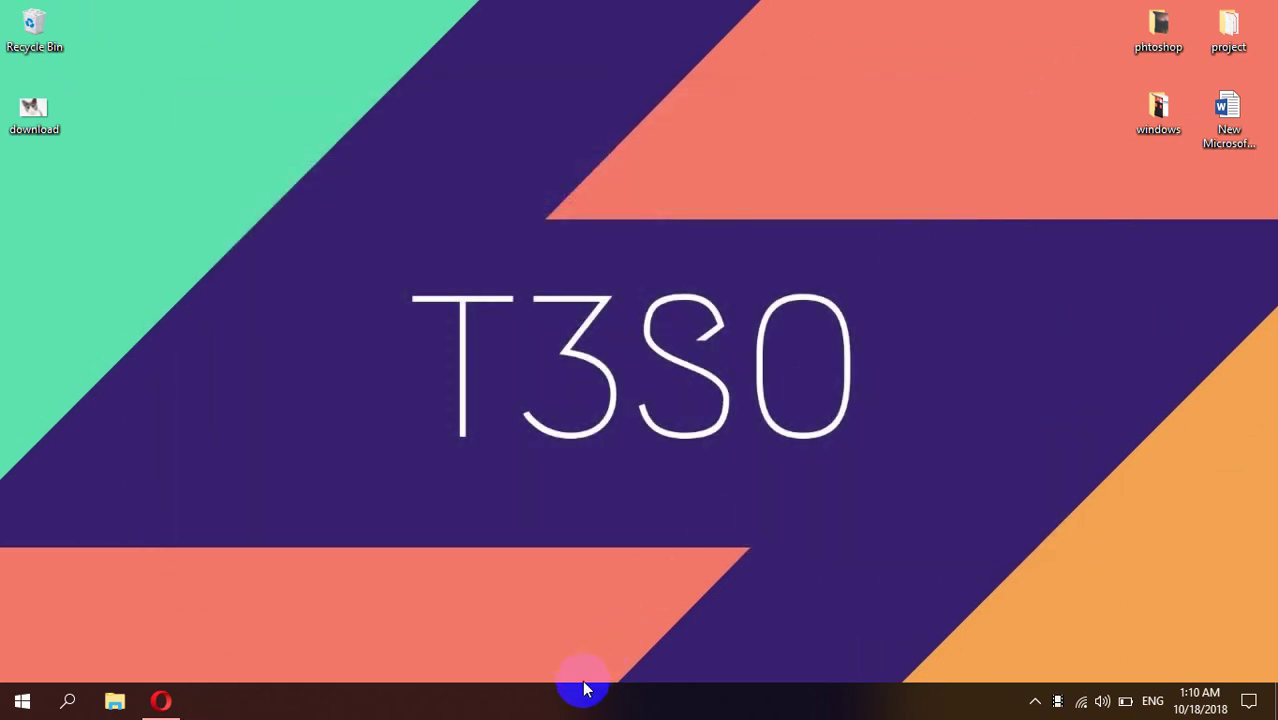
- Open Task Manager, restart the Windows Explorer process, and close Task Manager
right_click(479, 706)
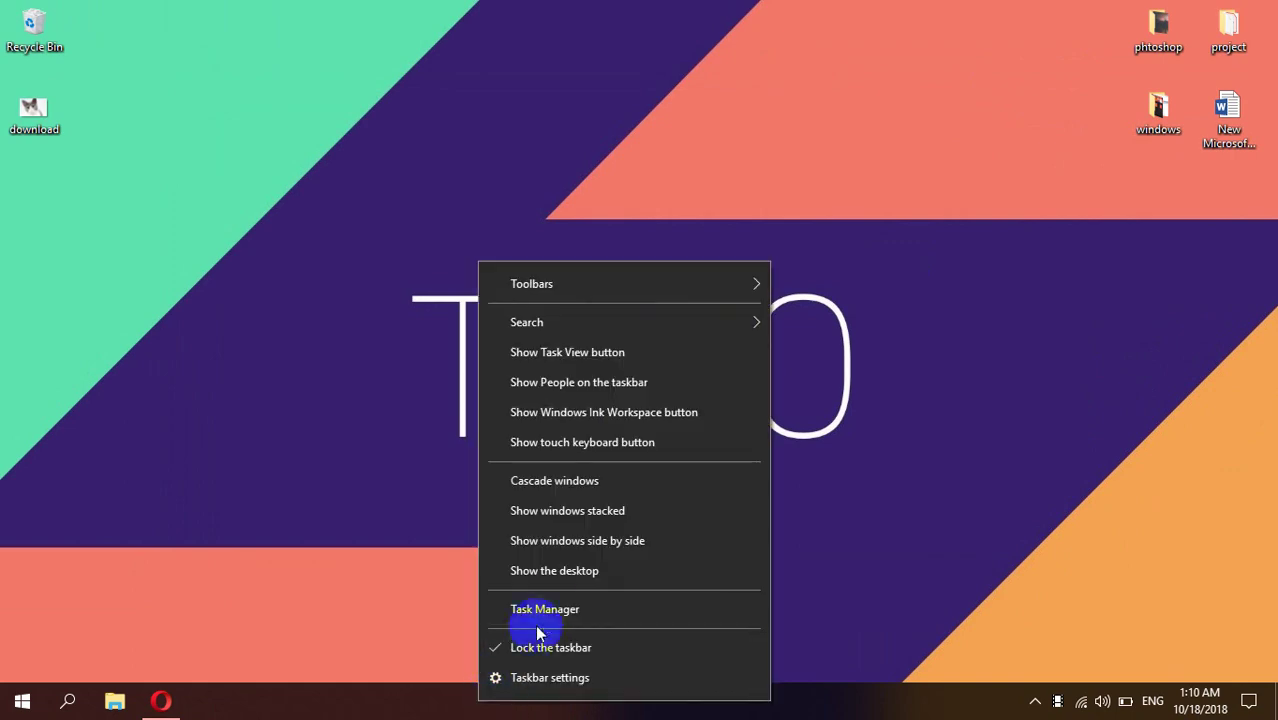
left_click(543, 609)
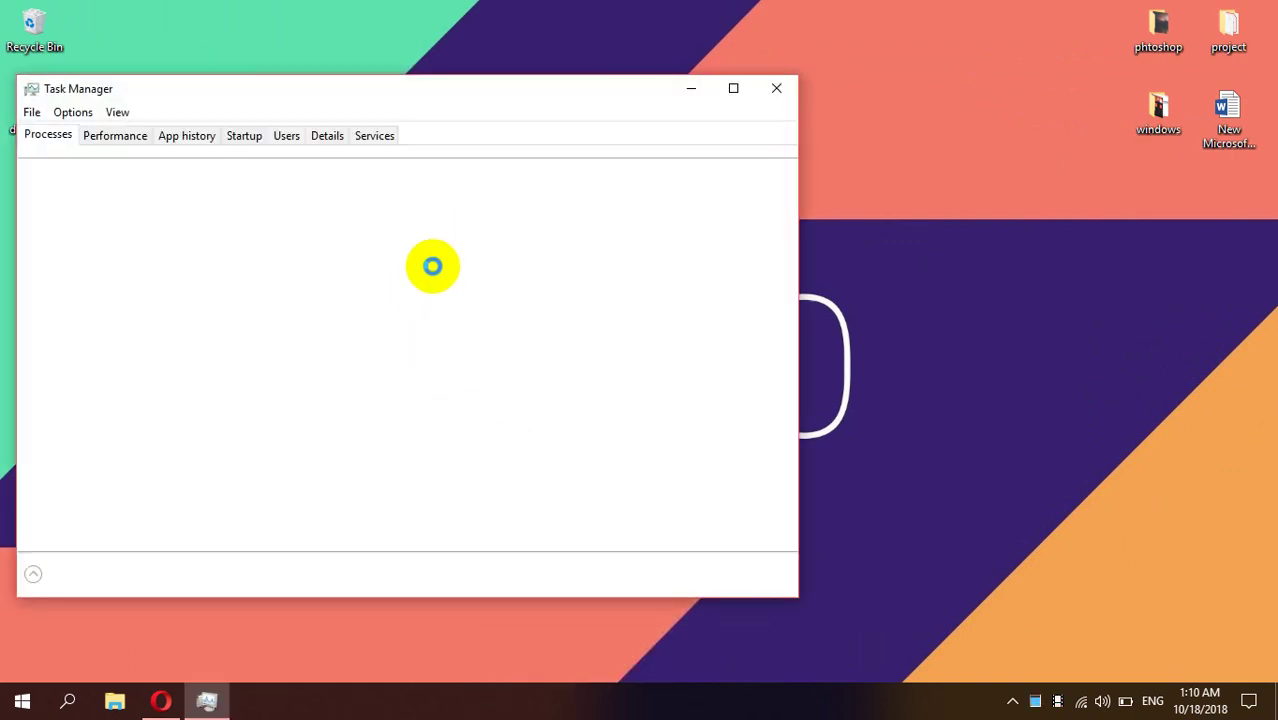
left_click_drag(420, 96, 515, 82)
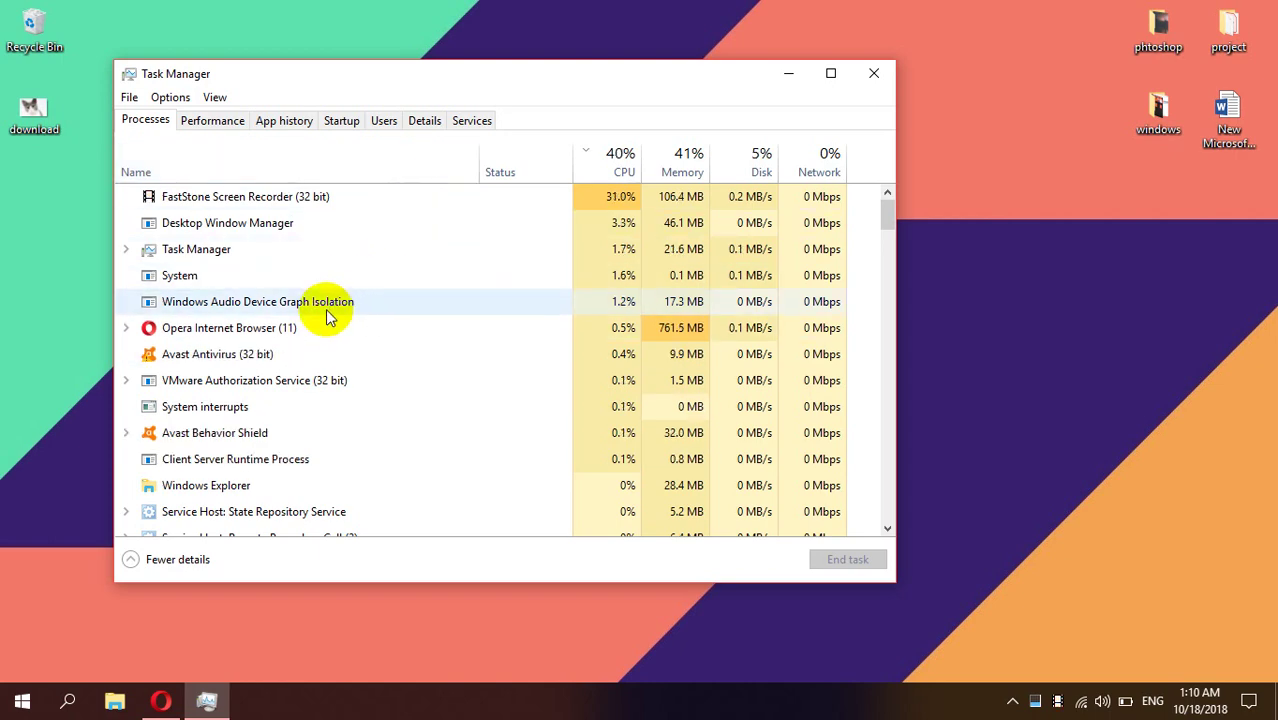
left_click(214, 408)
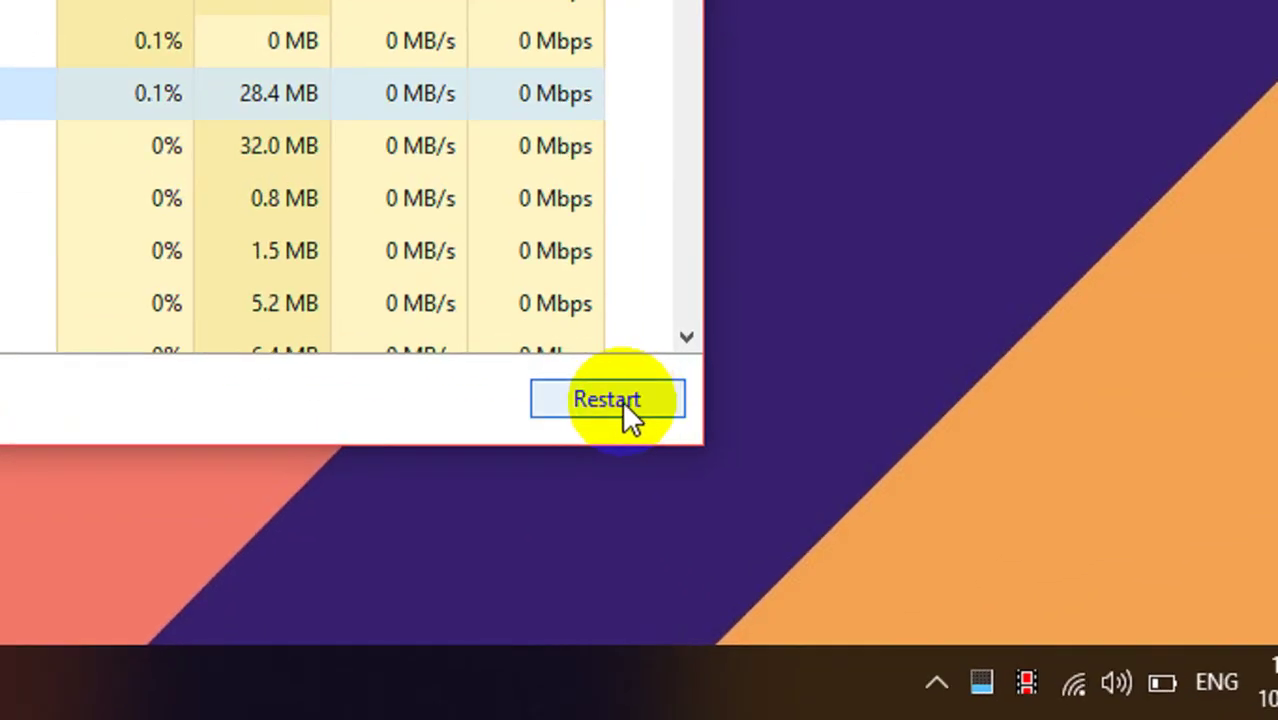
left_click(864, 563)
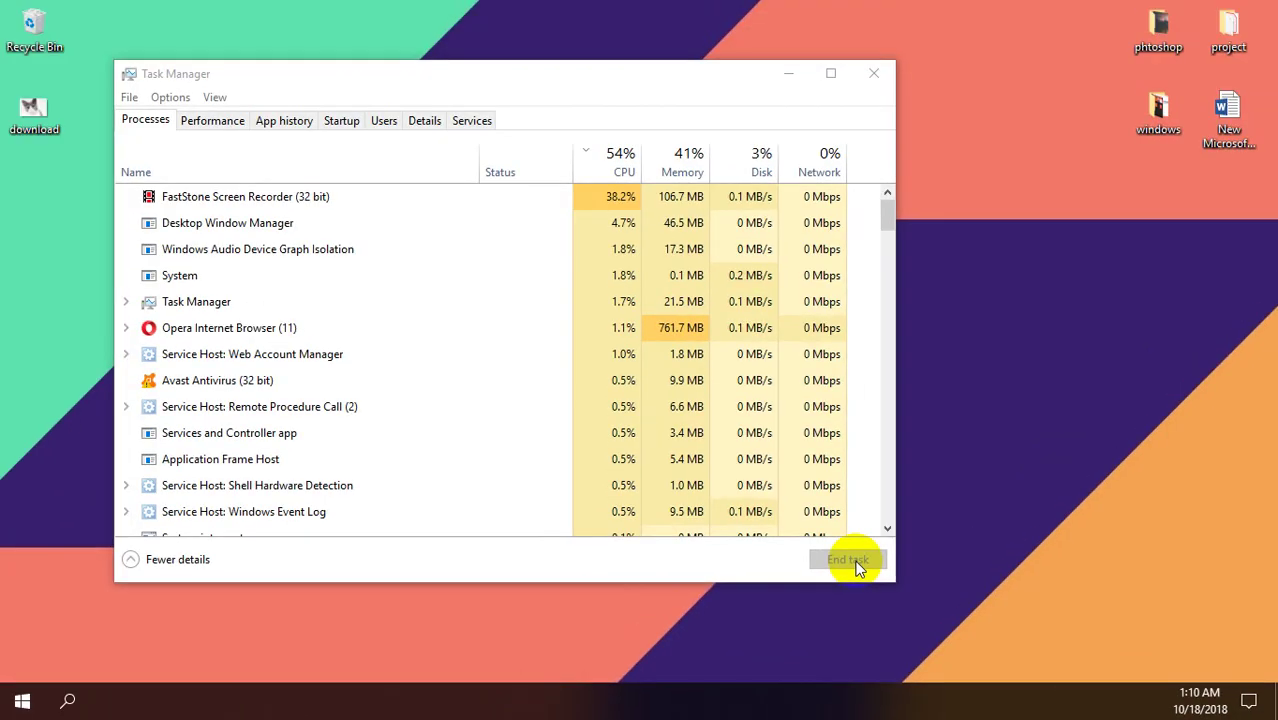
left_click(876, 76)
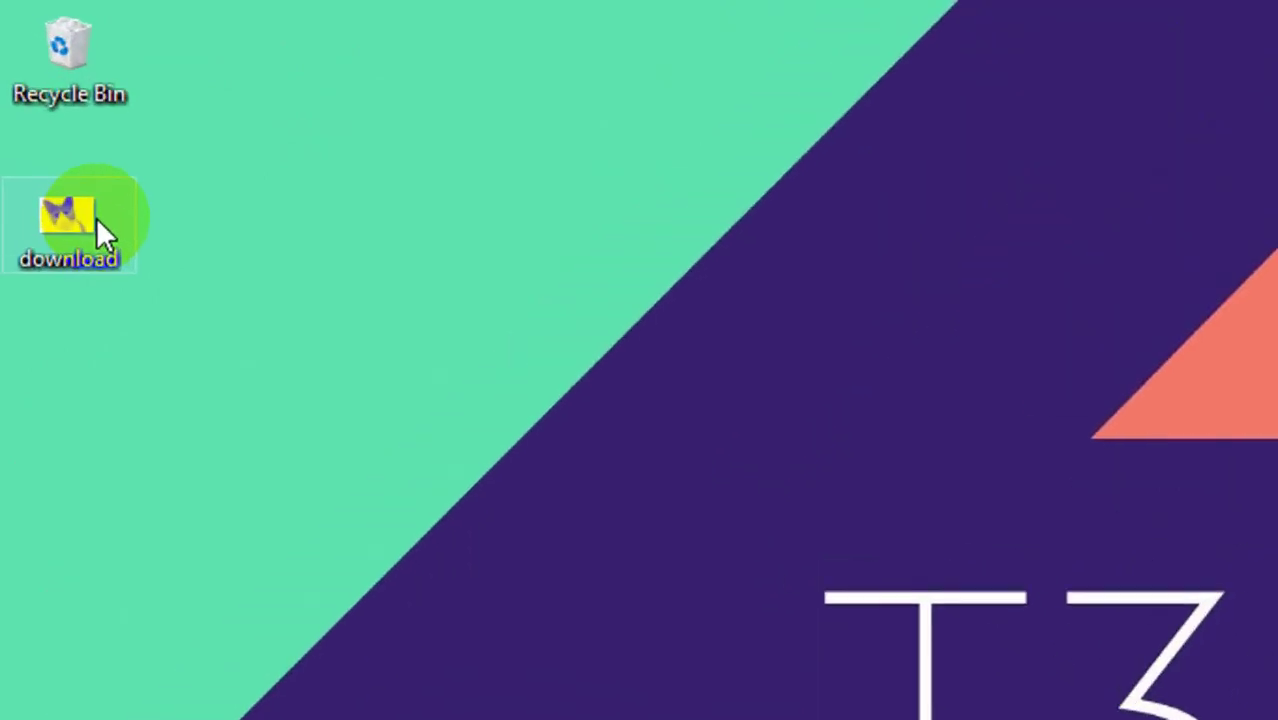
- Open the desktop image download for editing in Paint 3D and in Photos, and close the Photos window
right_click(49, 109)
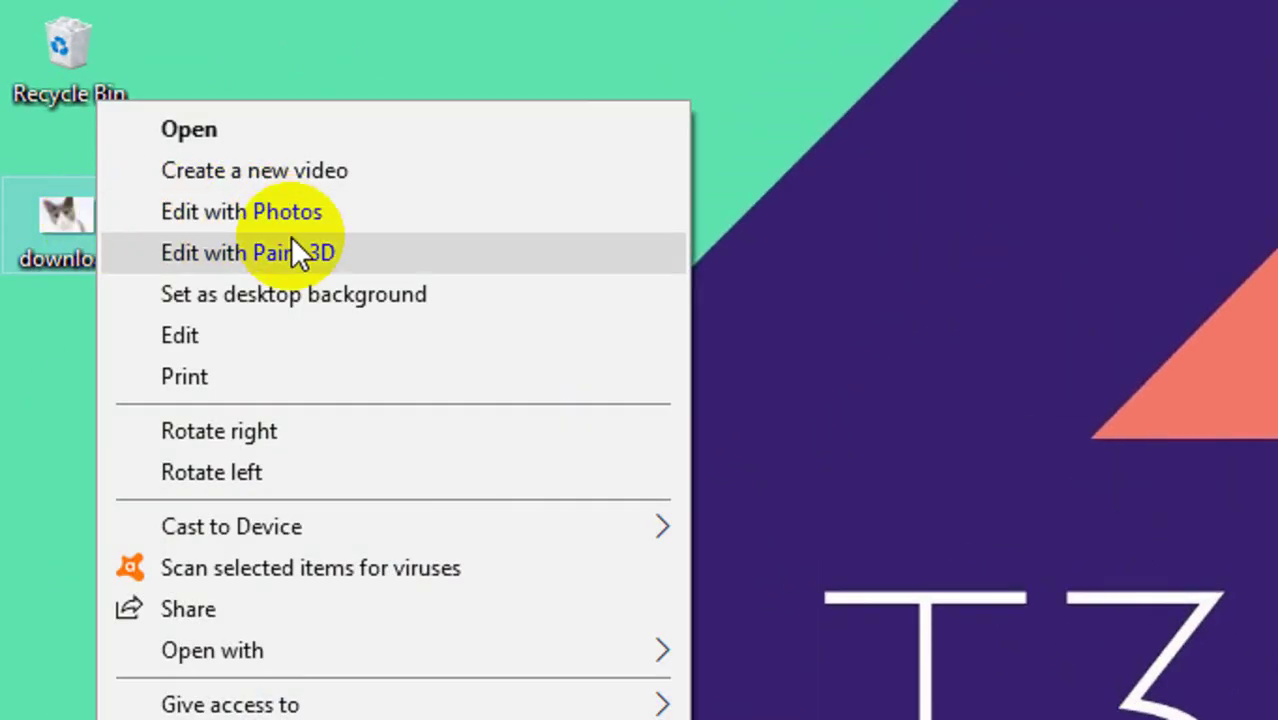
left_click(291, 252)
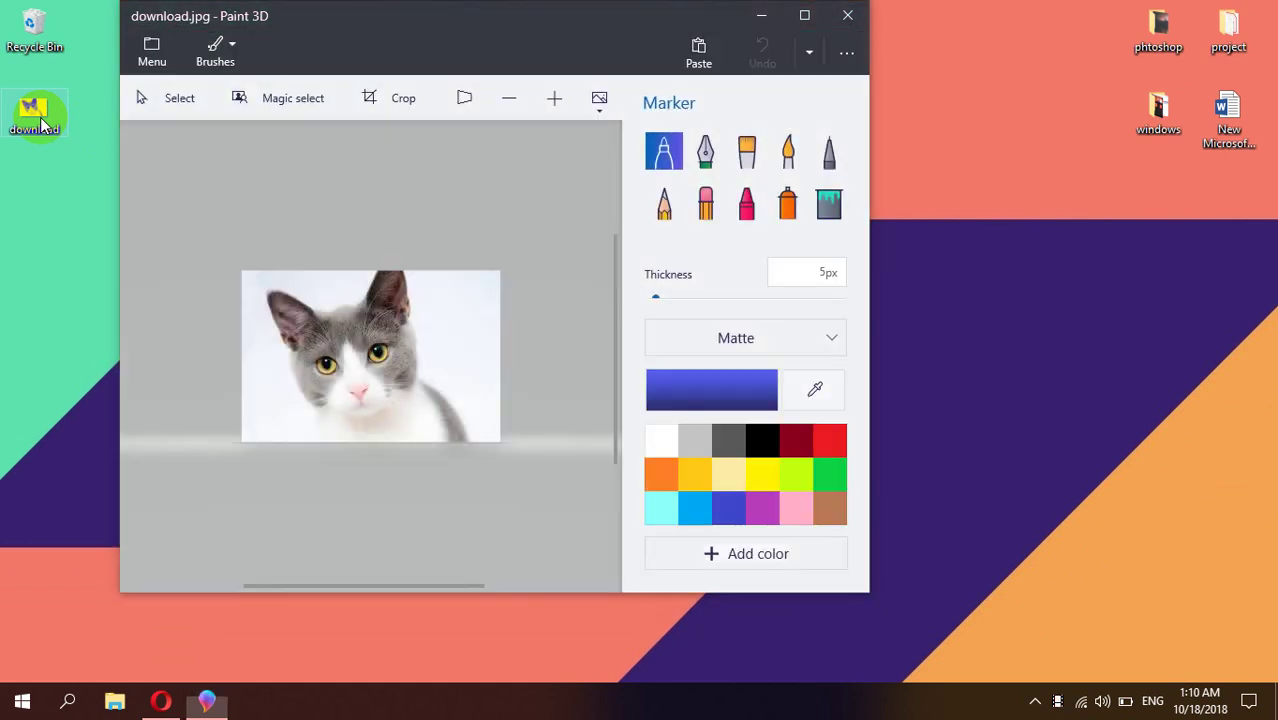
right_click(40, 122)
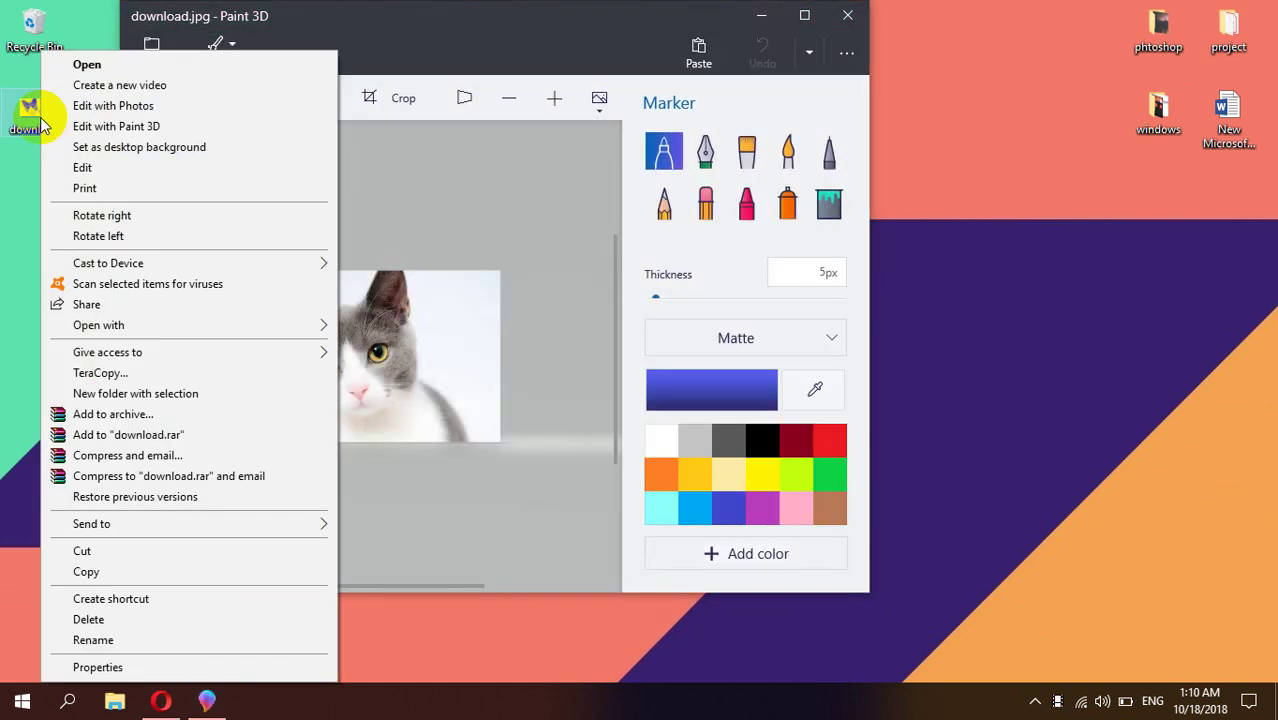
left_click(110, 106)
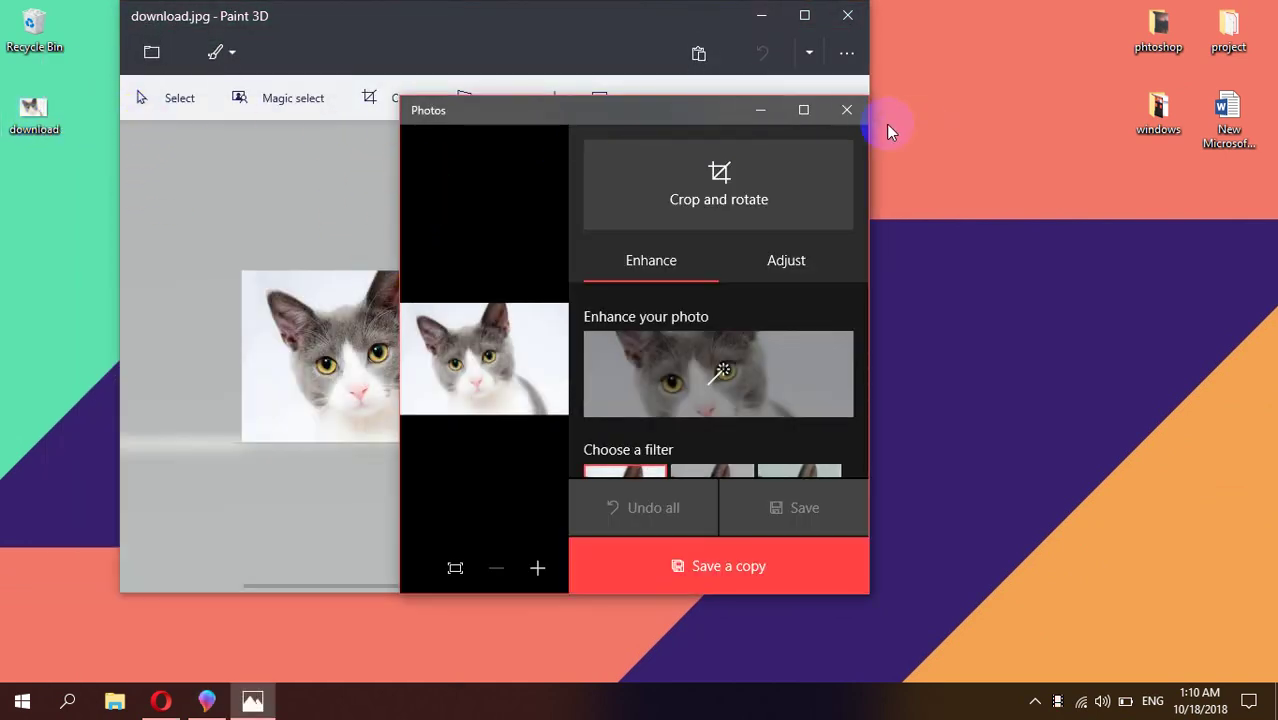
left_click(848, 110)
- Open the desktop image download for editing in classic Paint, close Paint 3D, and reposition the Paint window
right_click(38, 118)
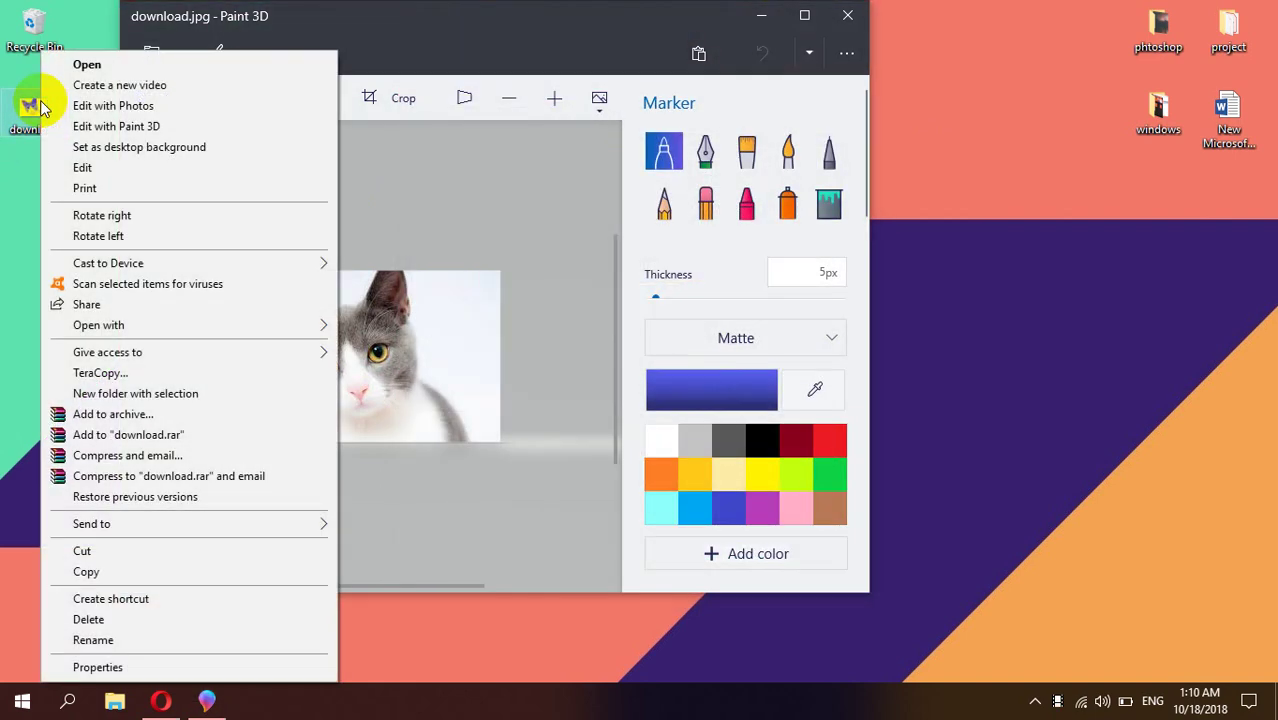
left_click(120, 166)
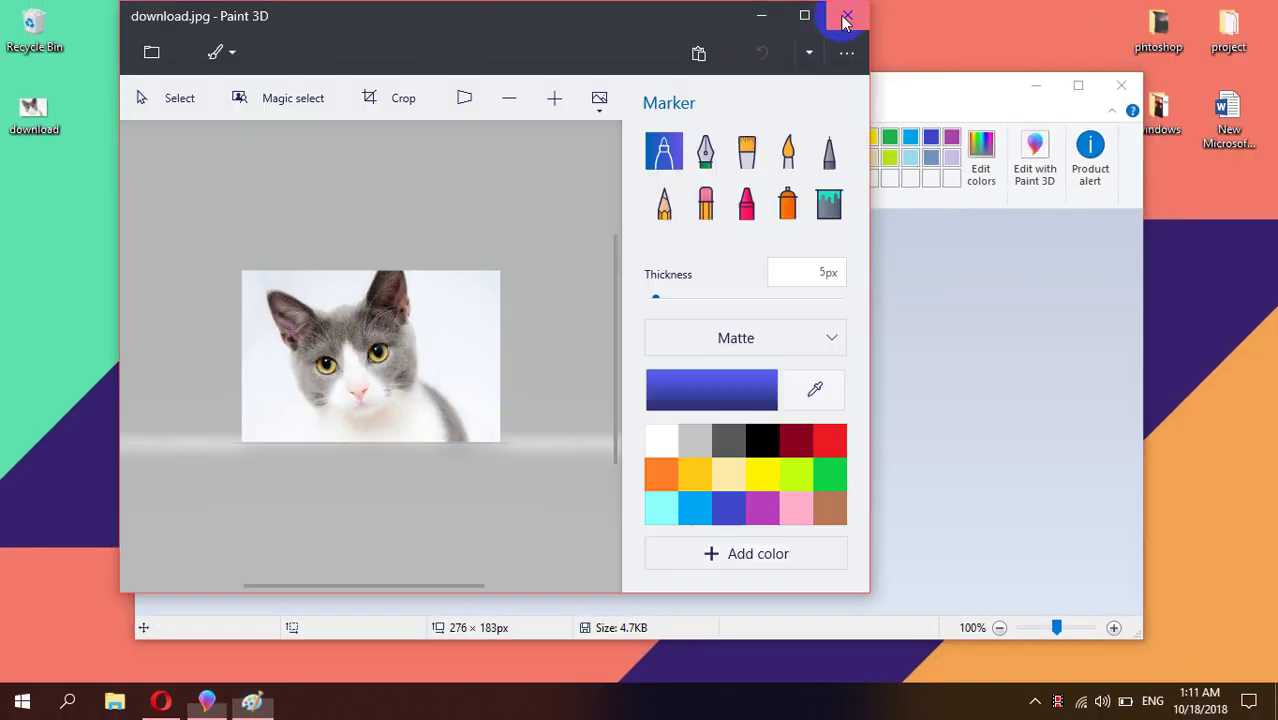
left_click(848, 15)
left_click_drag(600, 92, 576, 53)
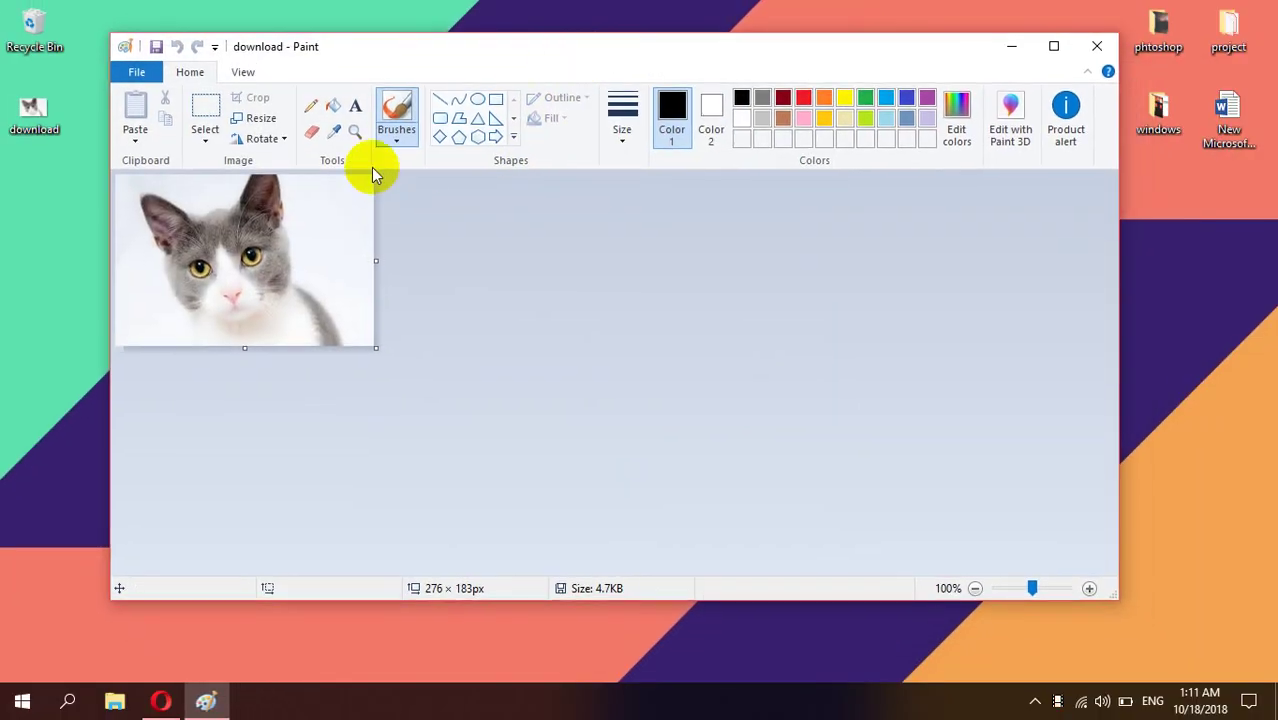
- Draw freehand black Pencil lines over the cat picture and switch to the Eraser tool
left_click(311, 110)
mouse_move(323, 255)
left_mouse_down()
mouse_move(285, 241)
mouse_move(372, 345)
left_mouse_up()
left_click(311, 131)
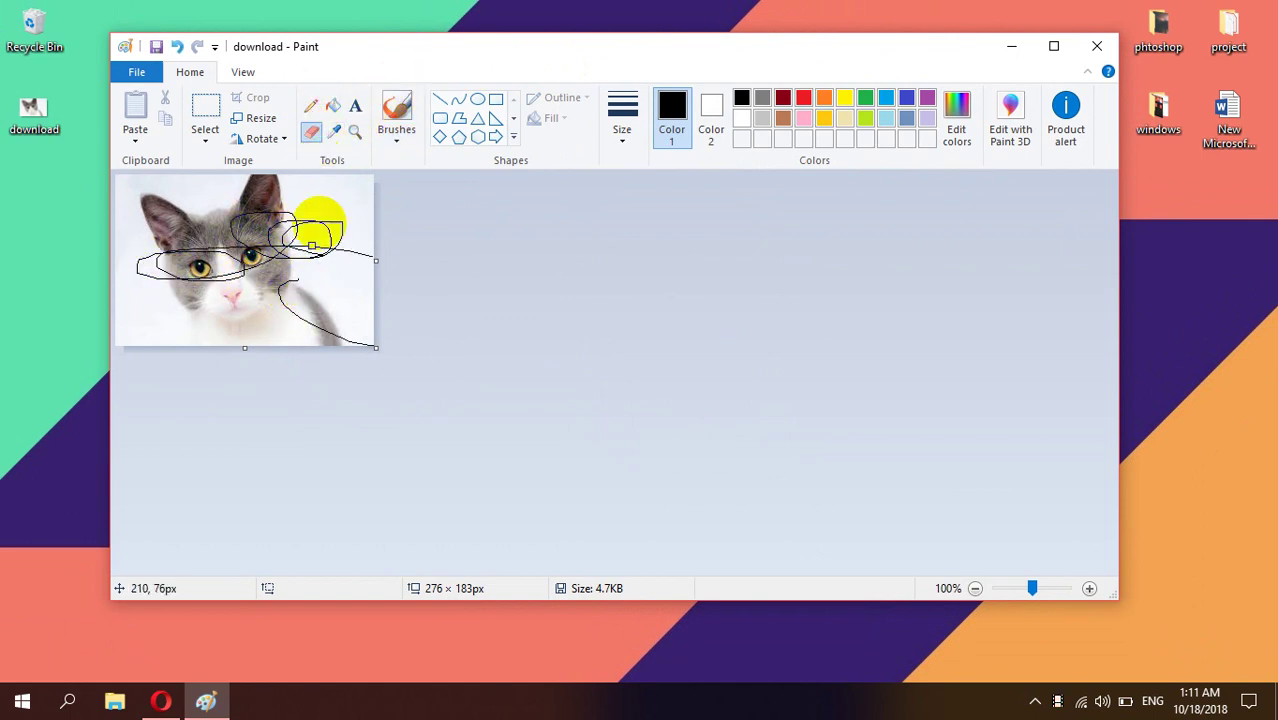